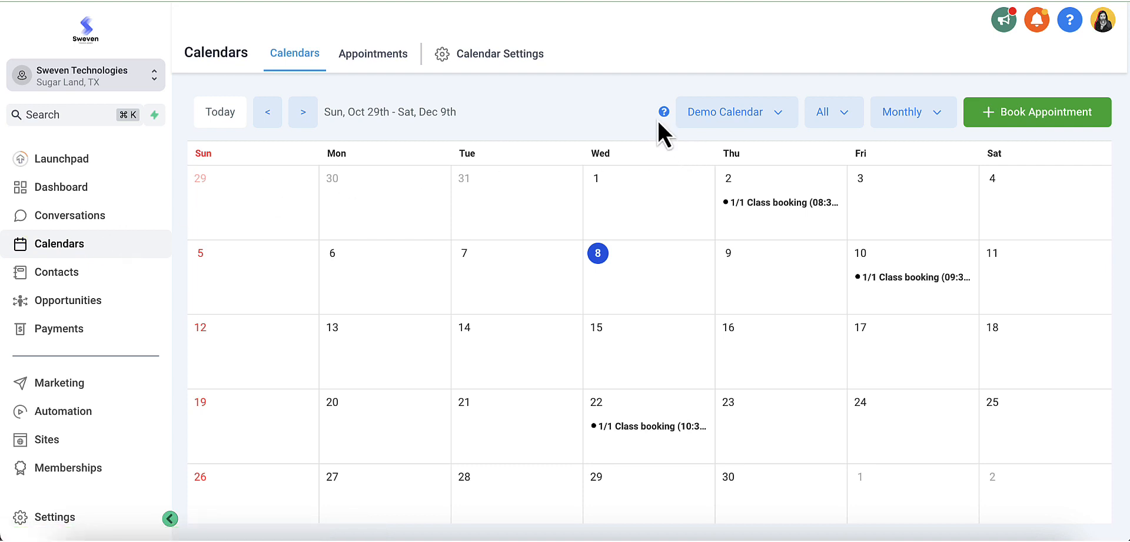
Select Demo Calendar as the displayed calendar and review the available appointment-type and view-period filters.
click(783, 122)
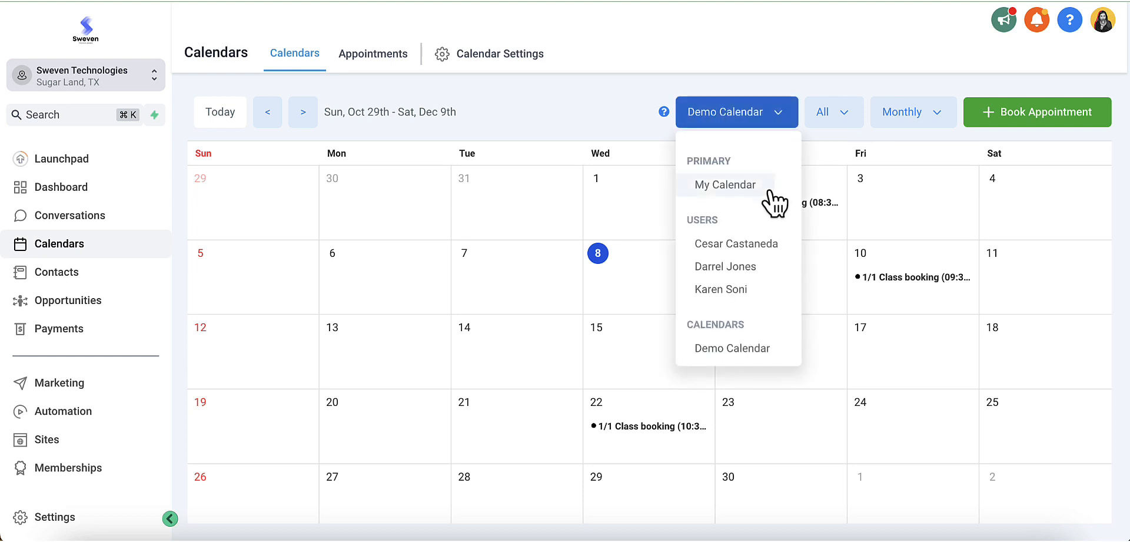
click(747, 354)
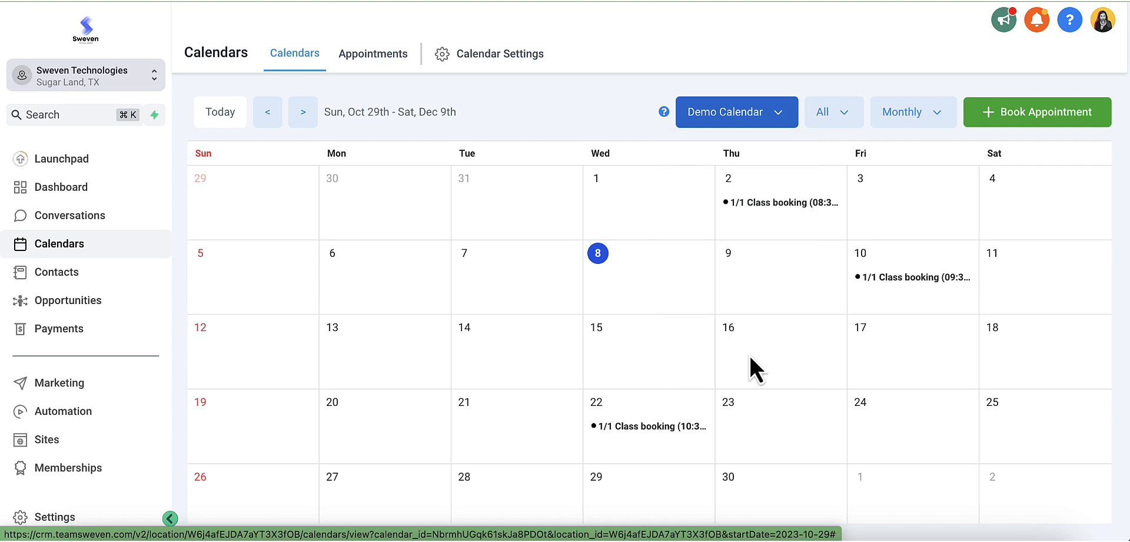
click(853, 121)
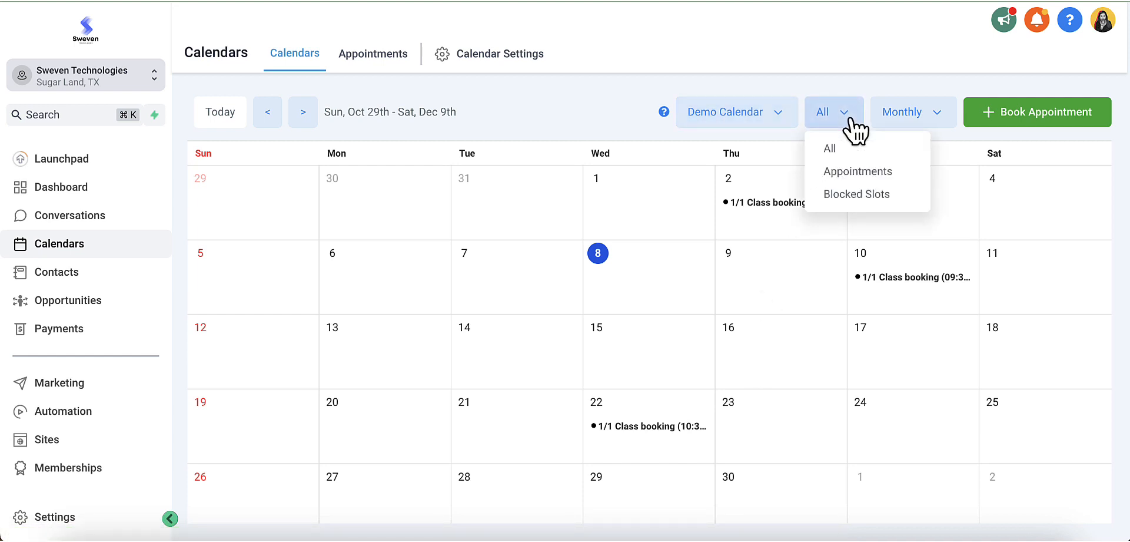
click(876, 70)
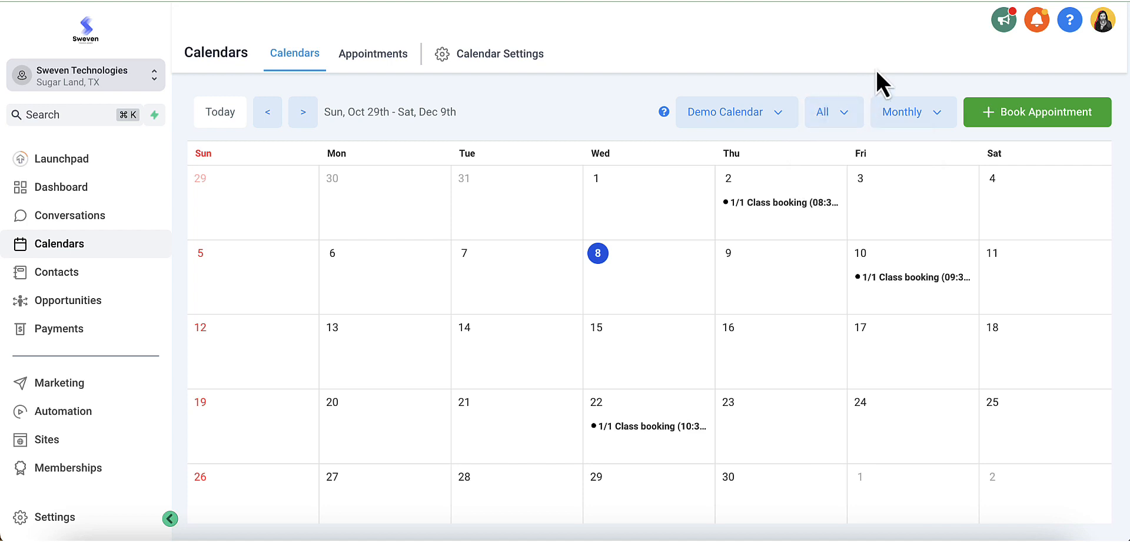
click(944, 121)
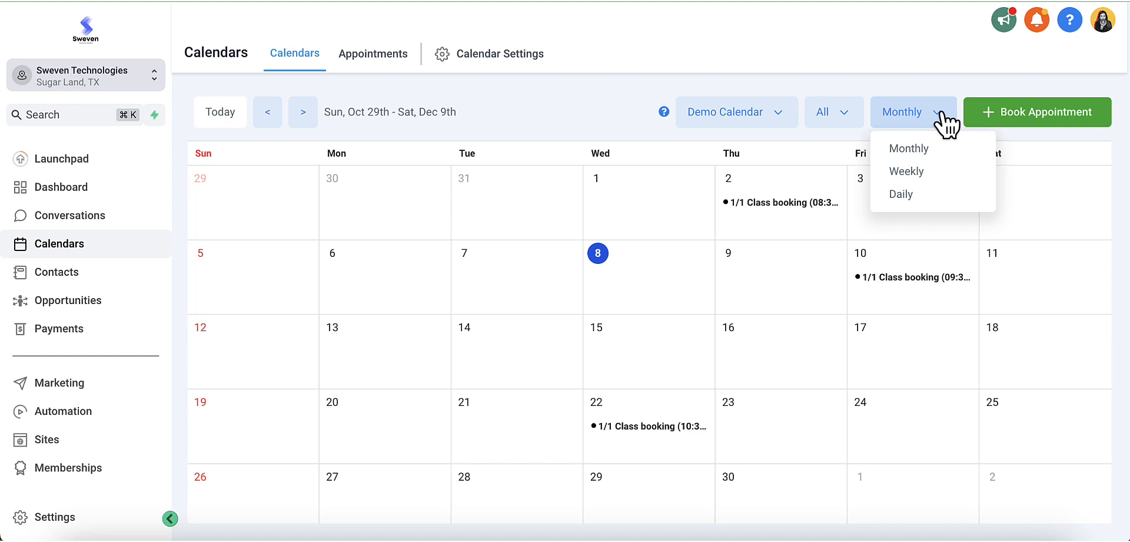
click(937, 82)
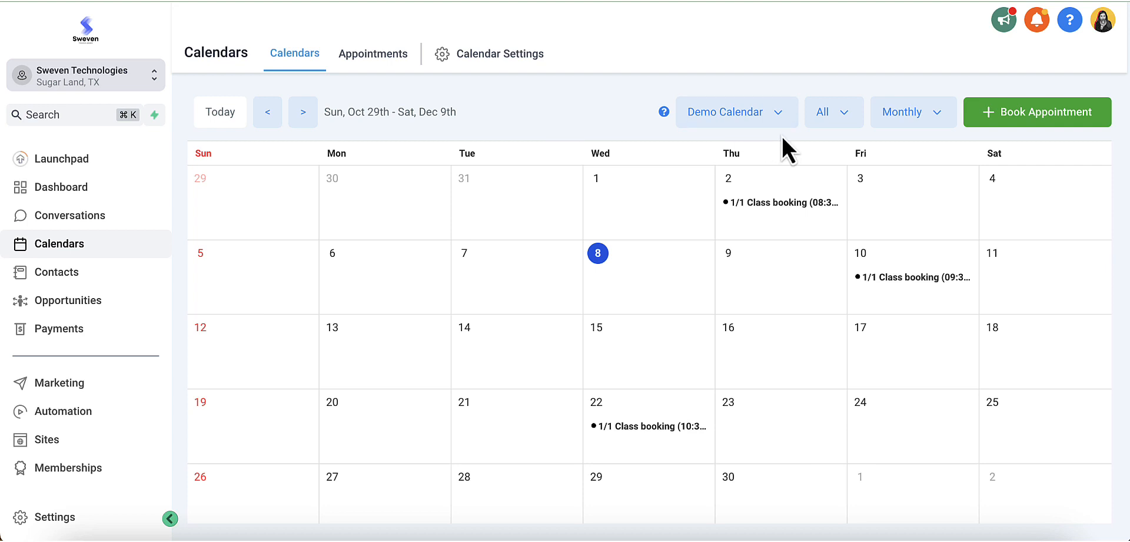
Start a new appointment in Demo Calendar and title it "Training with Bob".
click(1004, 122)
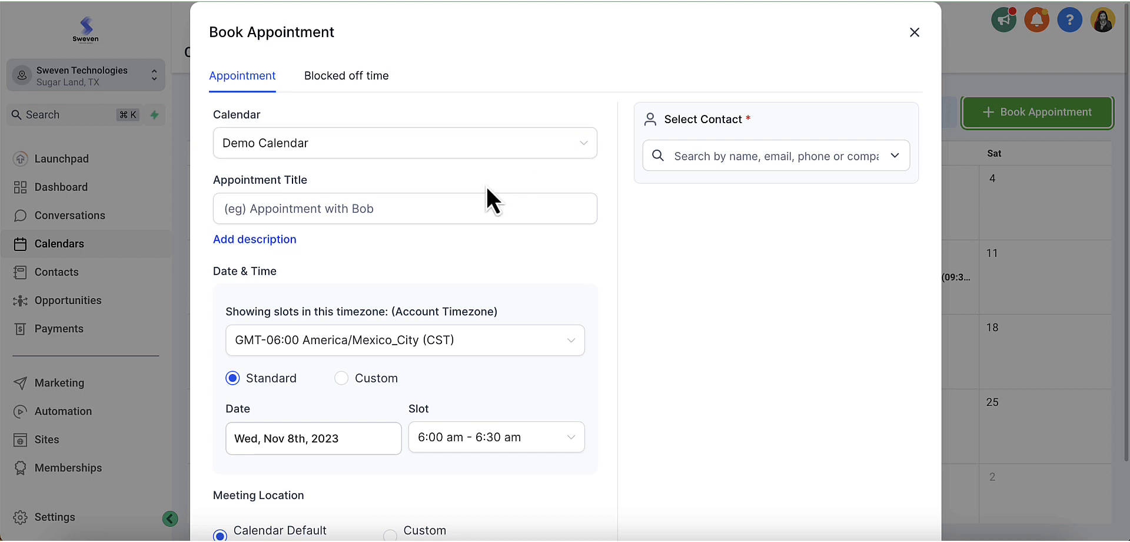
click(457, 206)
text(Traini)
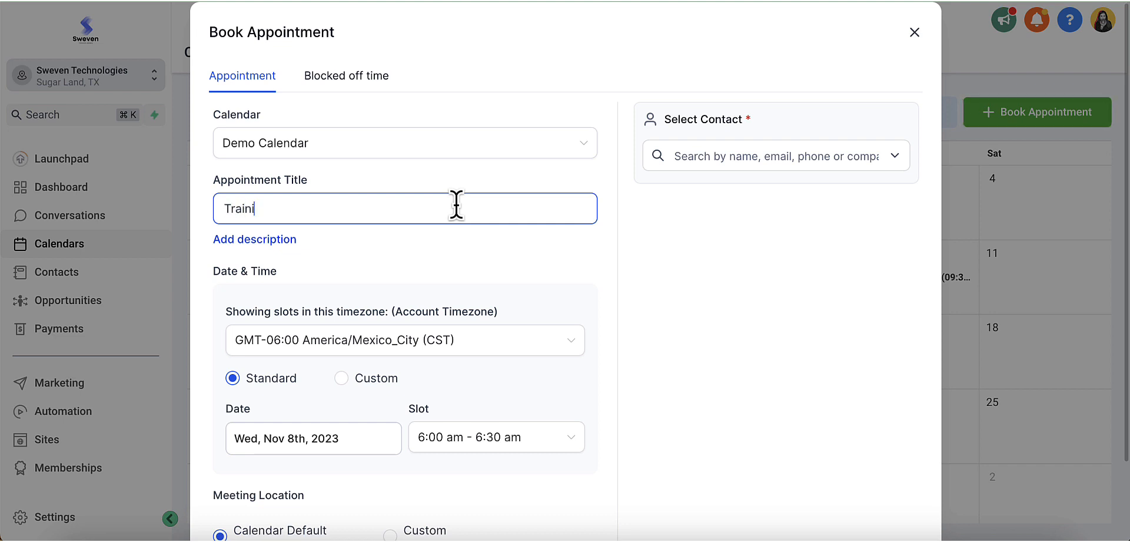
text(ng with Bob)
scroll(474, 278, down, 1)
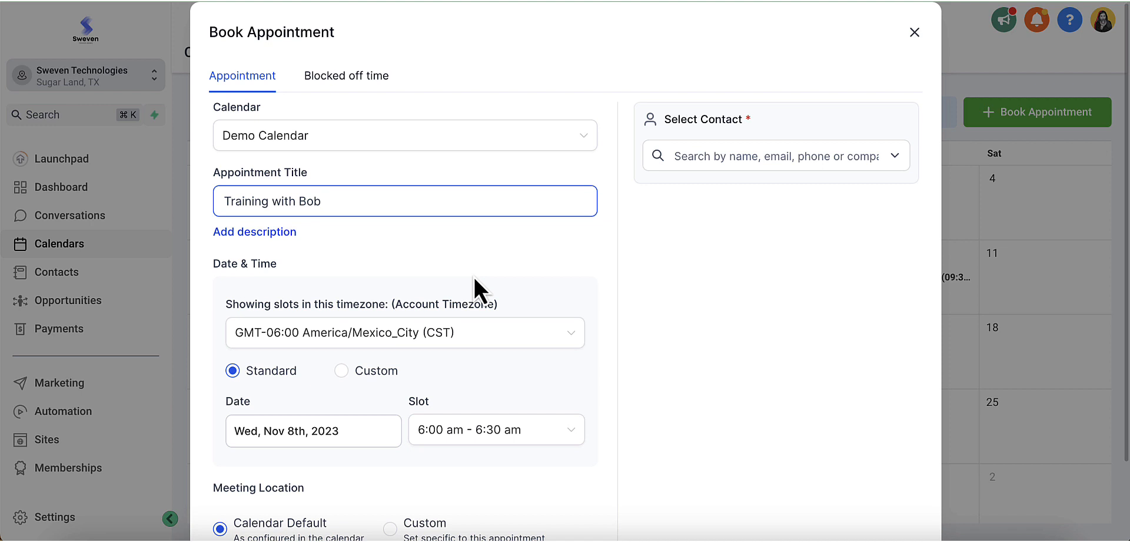
scroll(422, 462, down, 2)
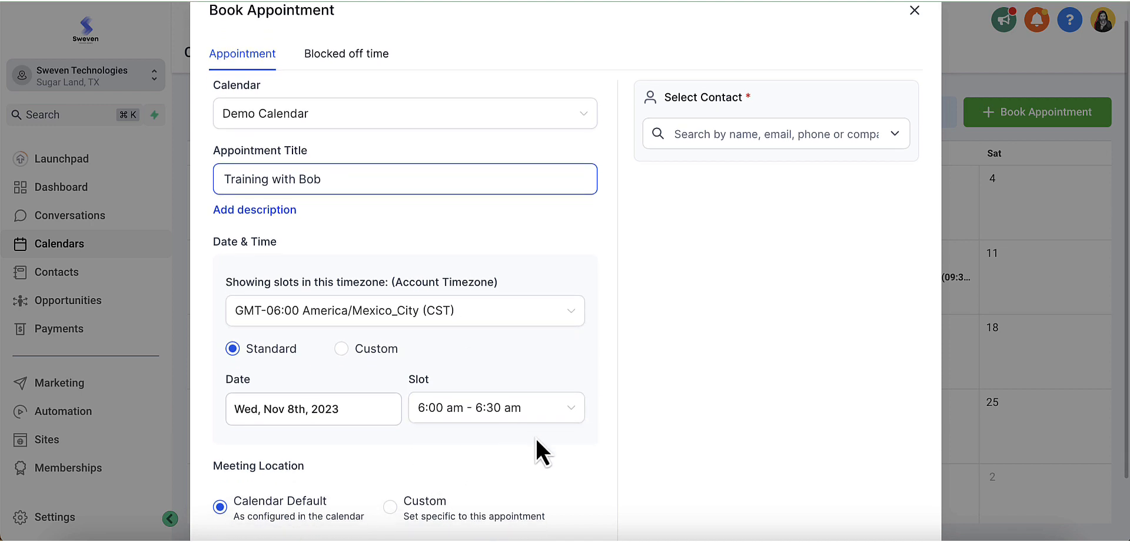
Choose an existing contact from the contact list as the appointment's attendee.
scroll(537, 439, up, 1)
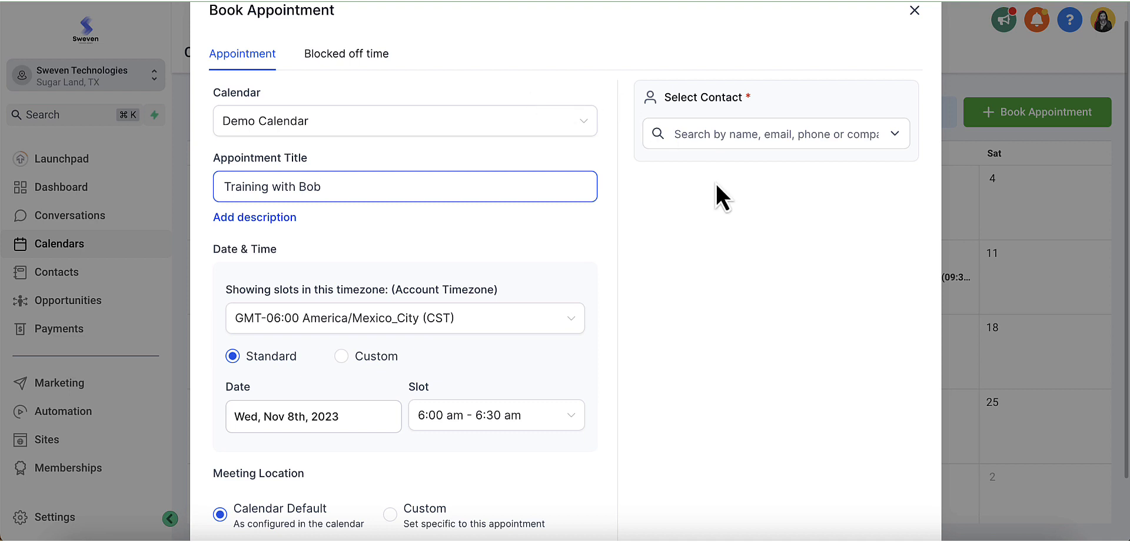
click(896, 141)
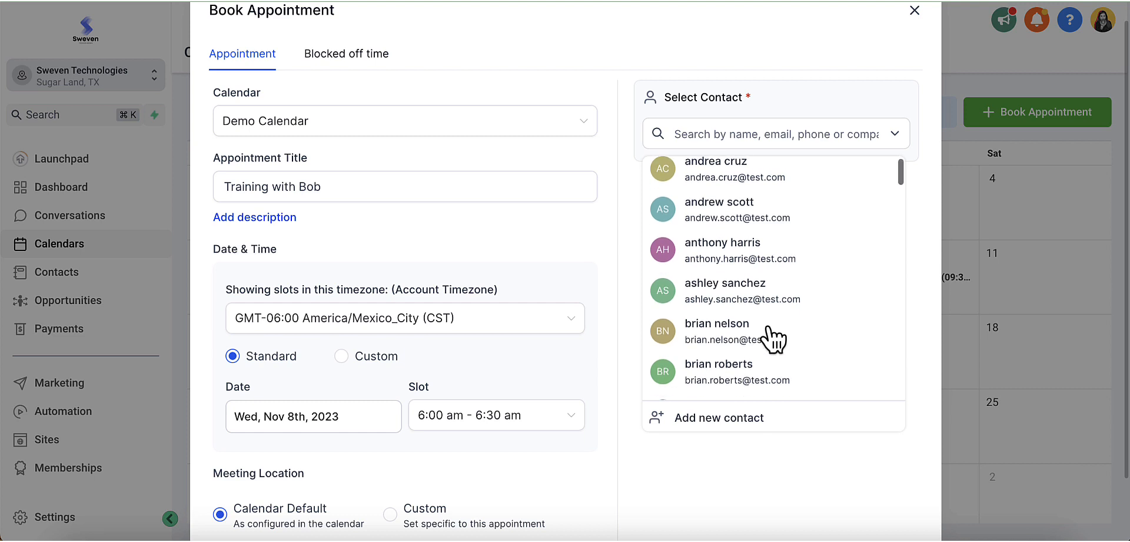
scroll(774, 340, down, 2)
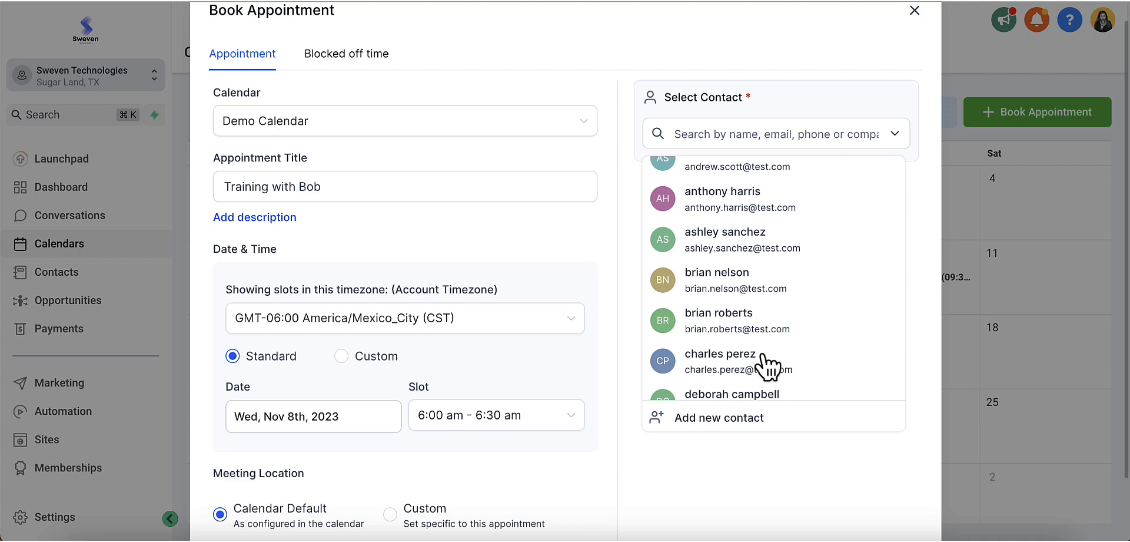
click(762, 361)
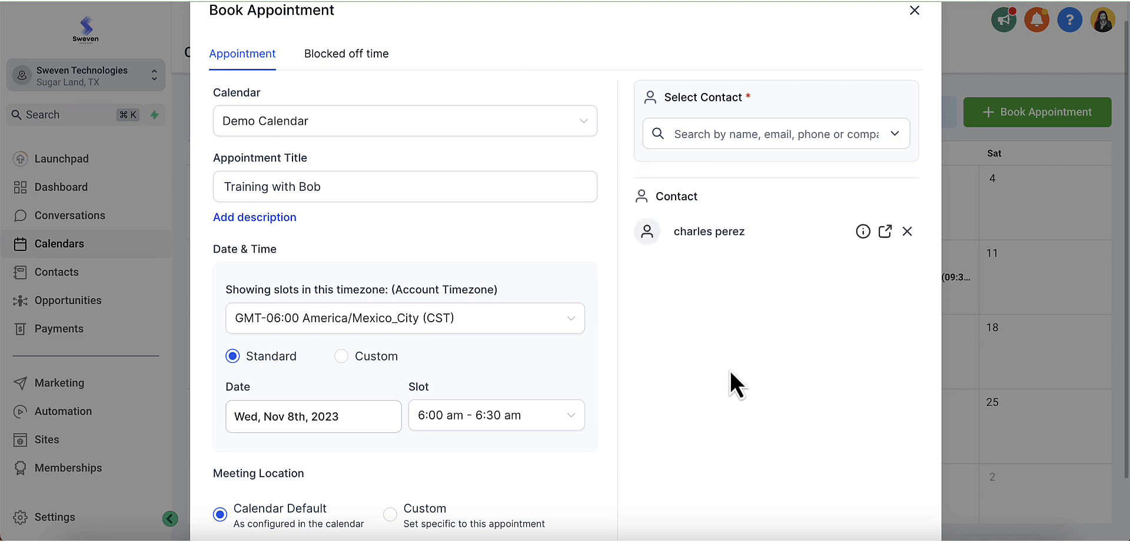
Check the status options, keep the status as Confirmed and book the appointment.
scroll(688, 383, down, 1)
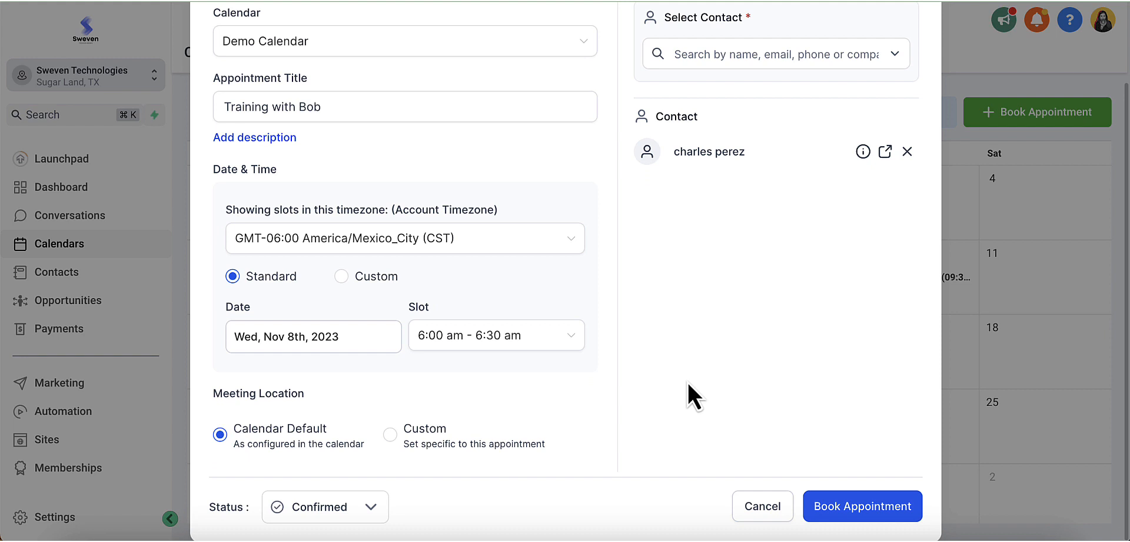
click(372, 508)
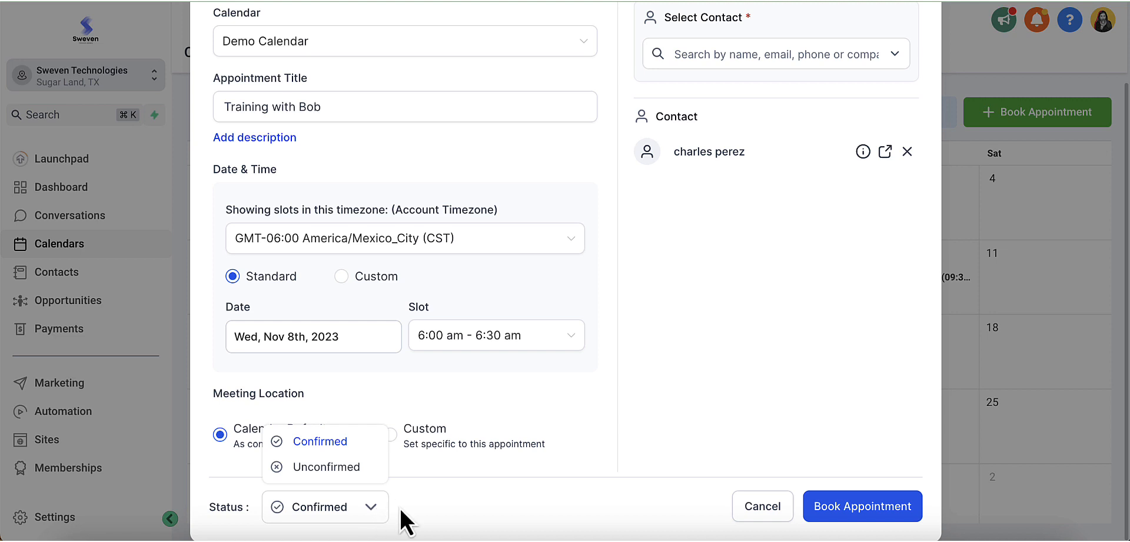
click(421, 504)
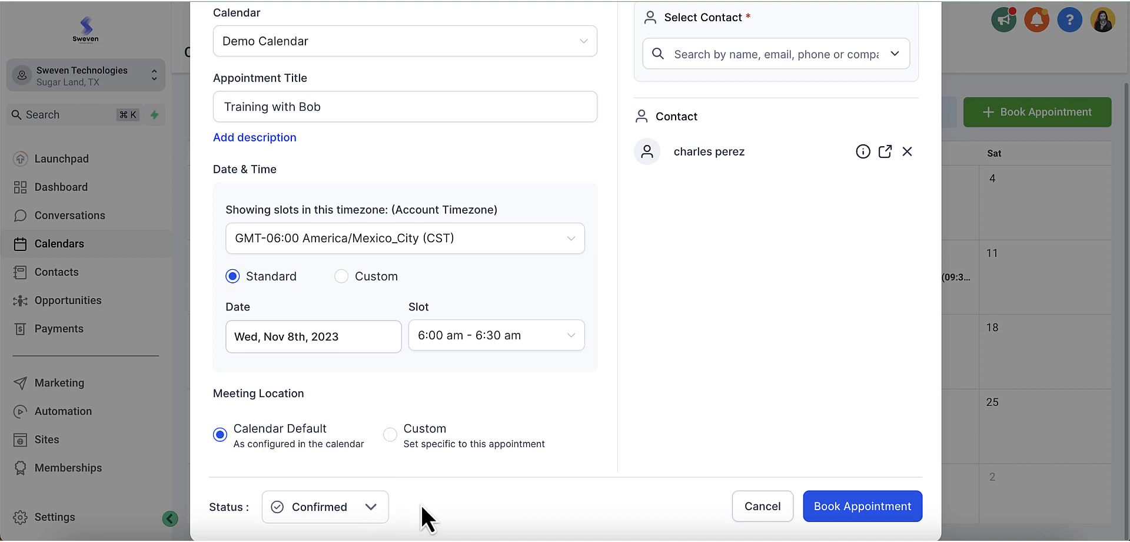
click(873, 507)
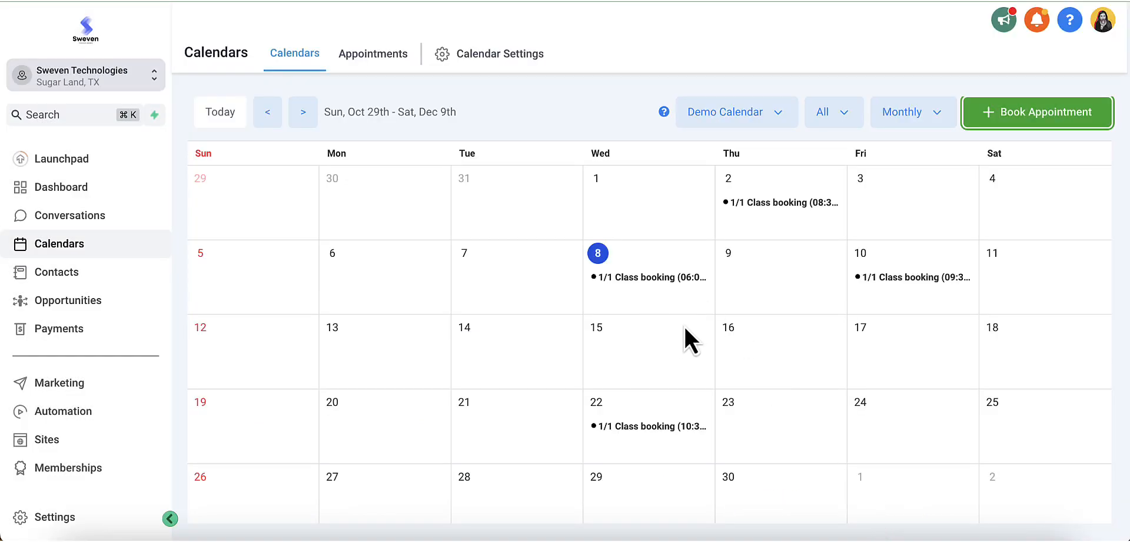
View the details and status options of the appointment on November 8, then close them.
click(651, 278)
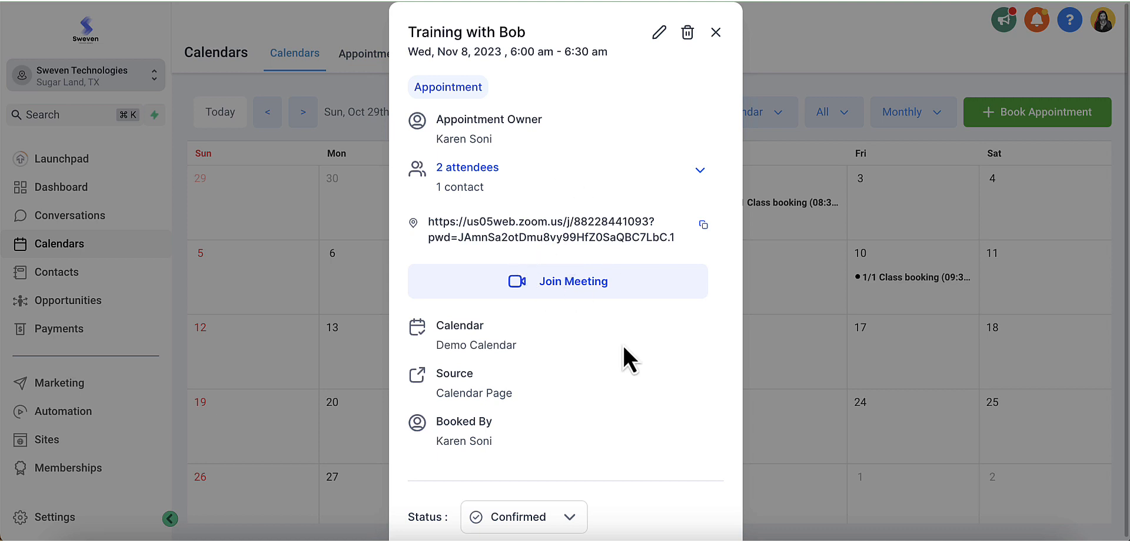
click(574, 521)
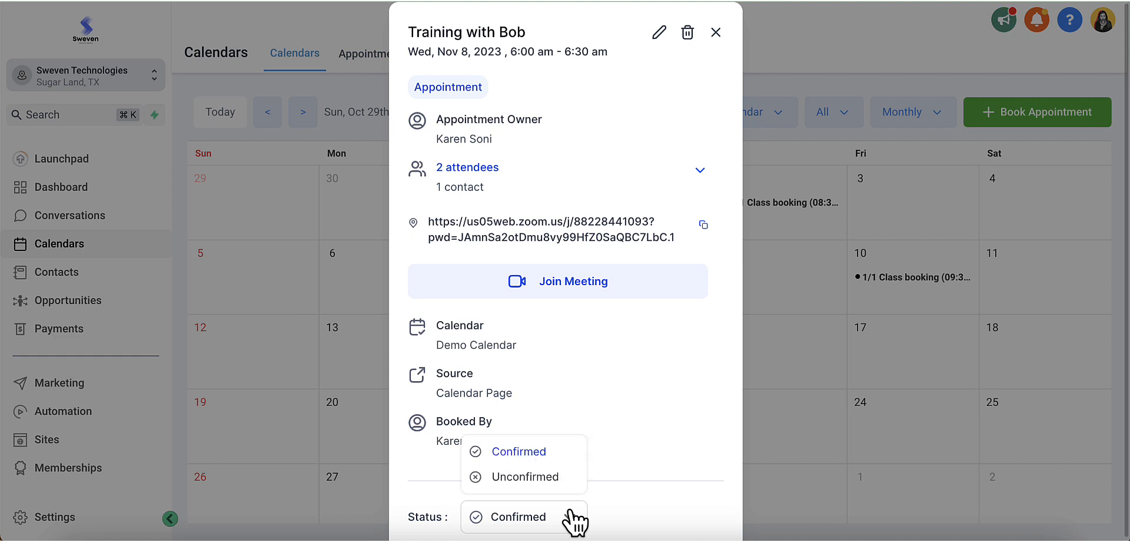
click(646, 411)
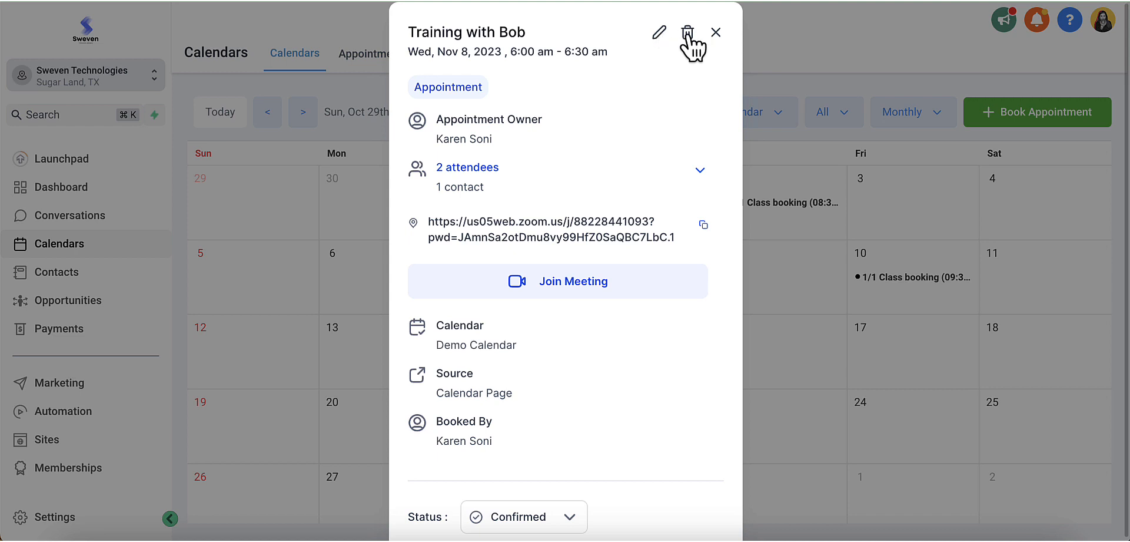
click(717, 33)
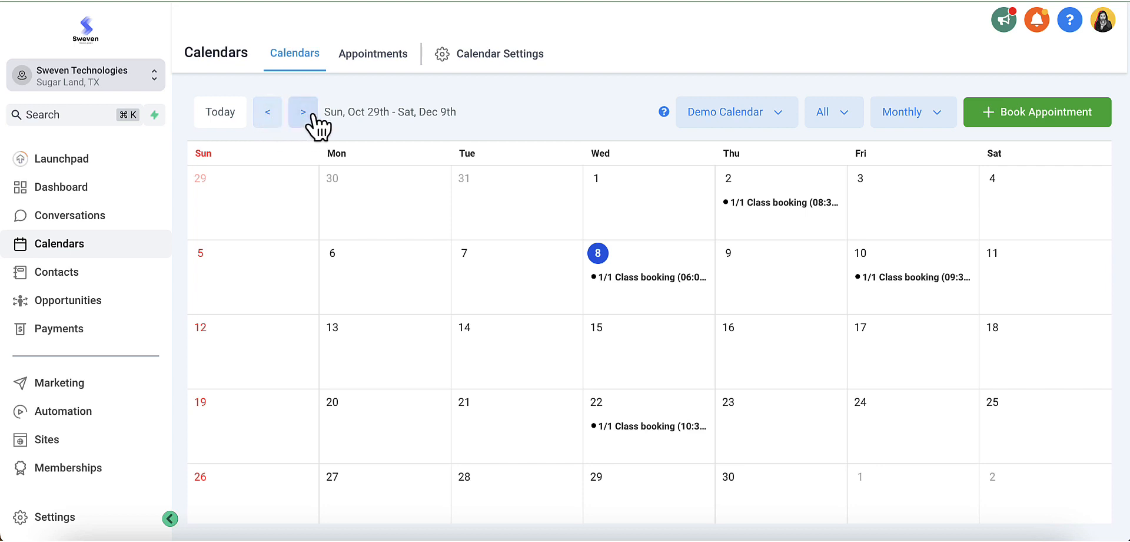
Browse the monthly calendar two months ahead and return to today's date.
click(229, 117)
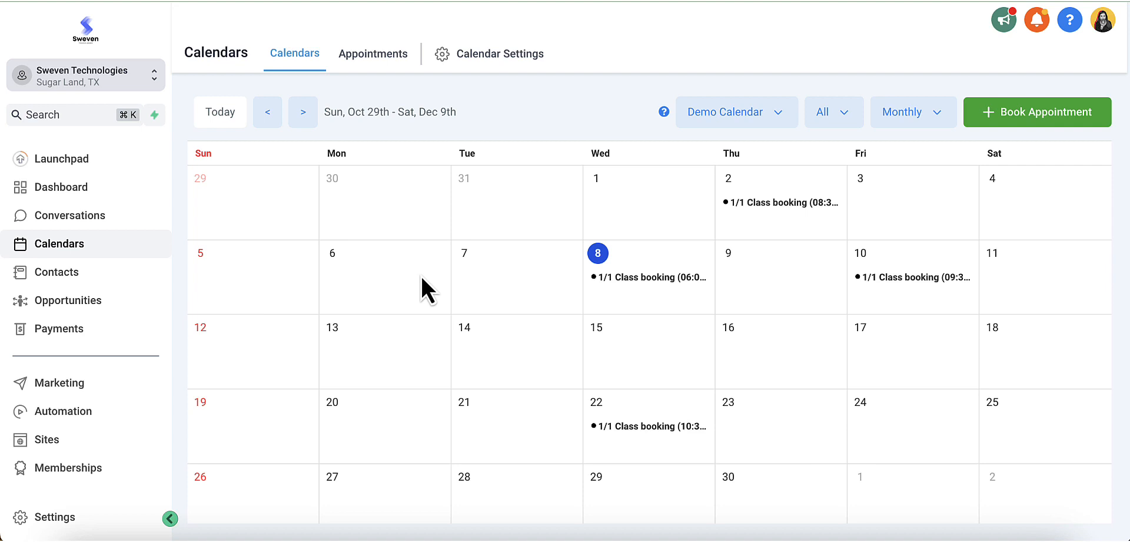
click(304, 113)
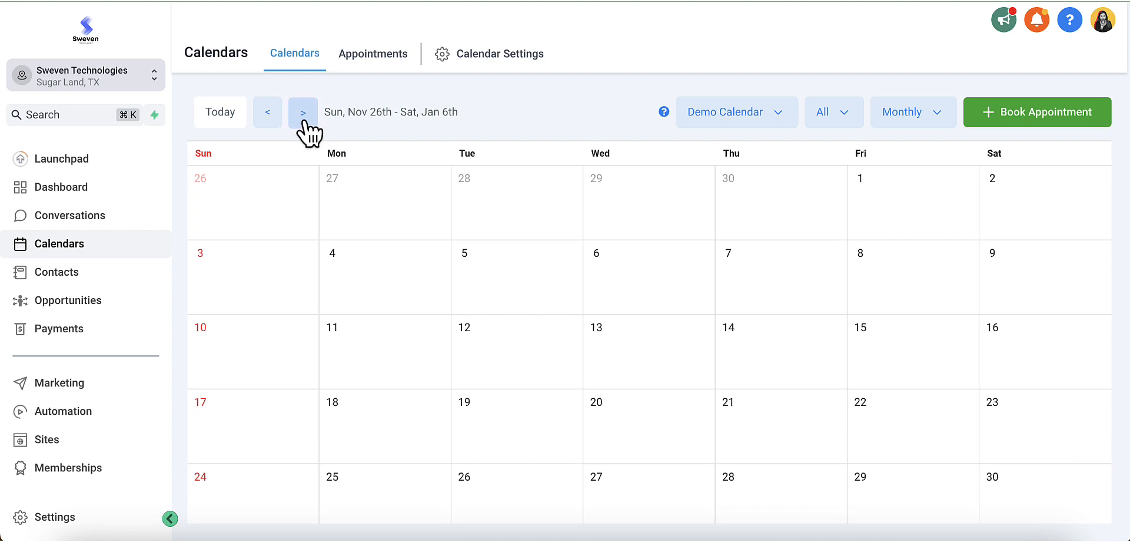
click(305, 120)
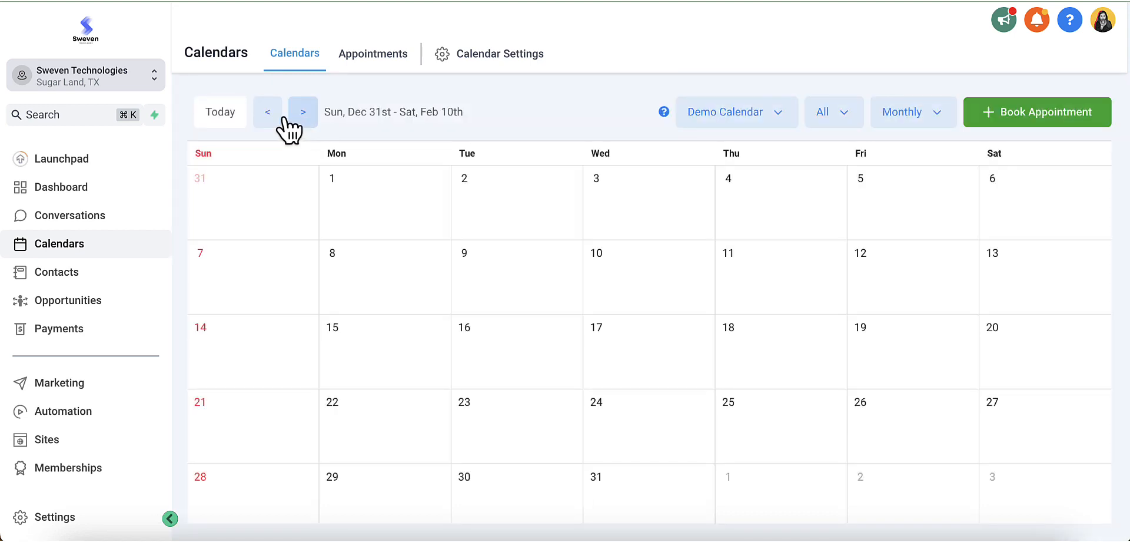
click(221, 116)
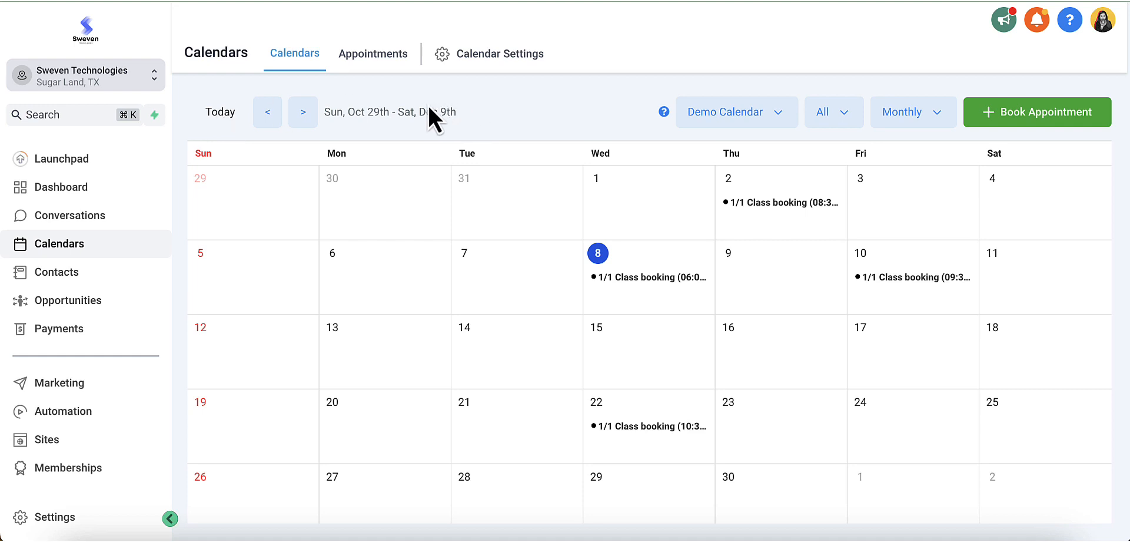
Open the appointments list and examine its calendar, status and sorting options and the new appointment form.
click(388, 63)
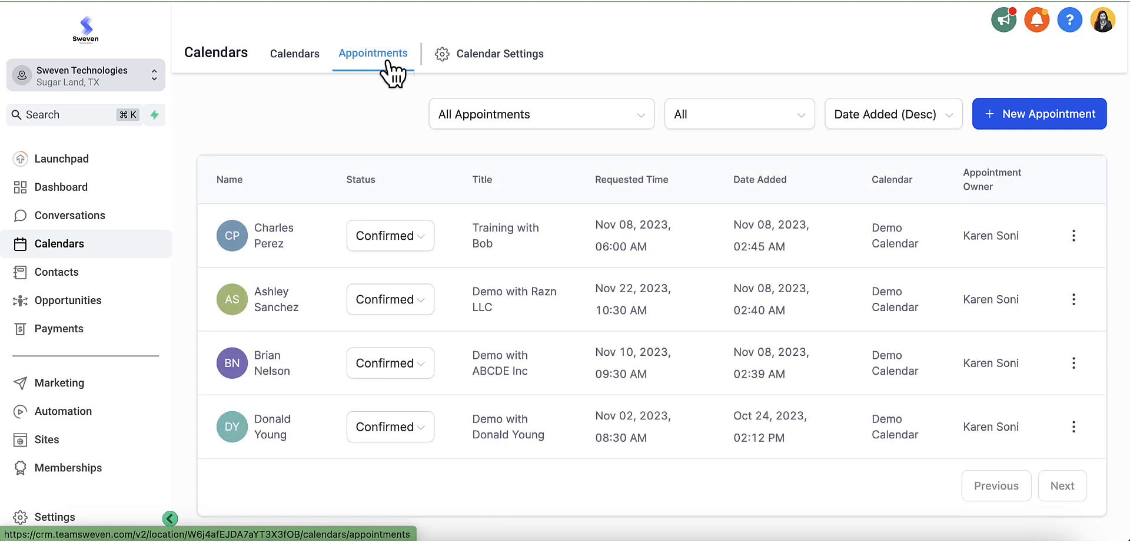
click(638, 118)
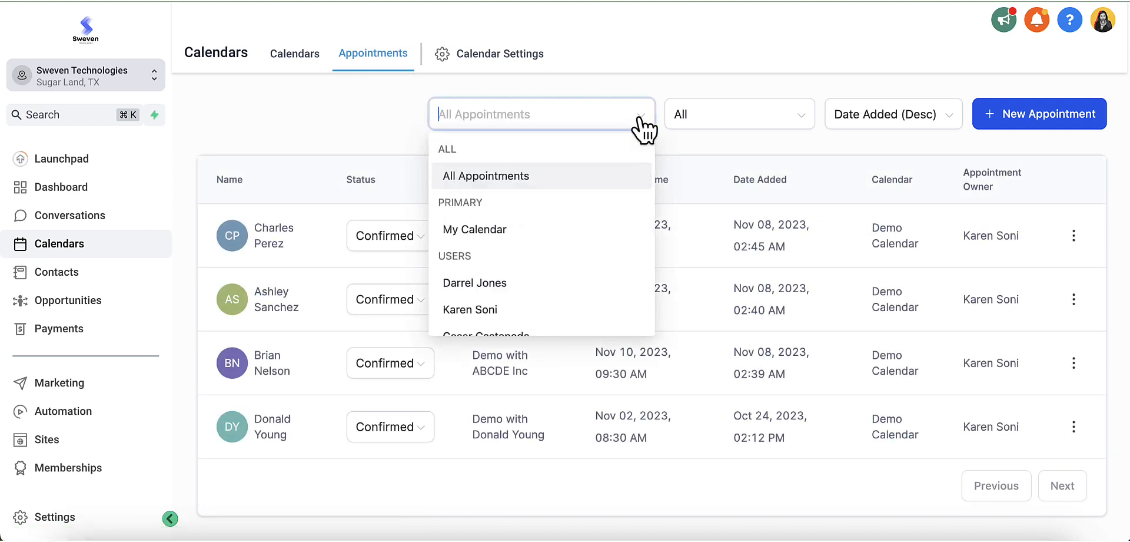
click(802, 118)
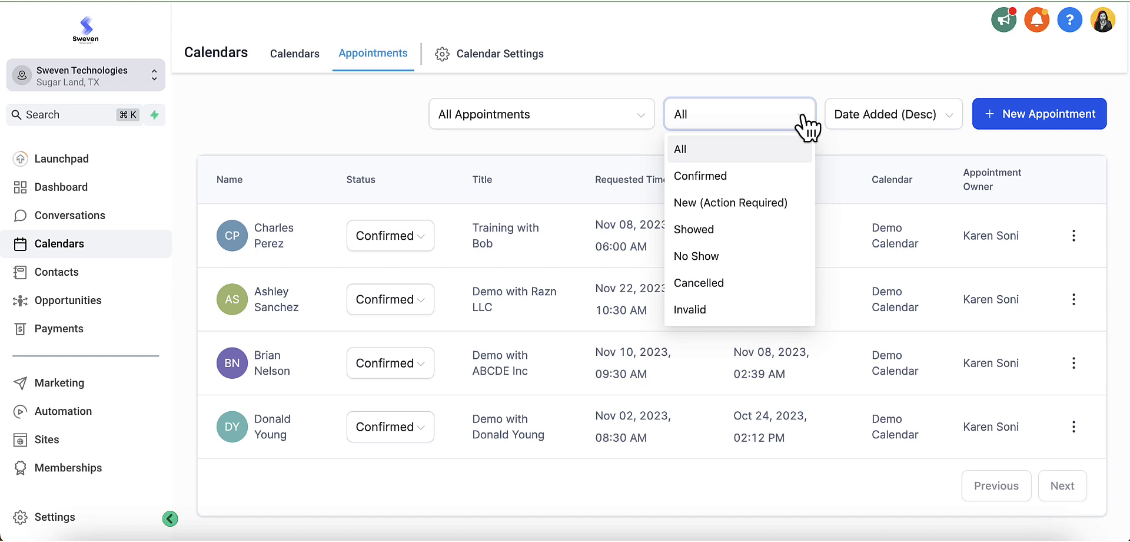
click(806, 125)
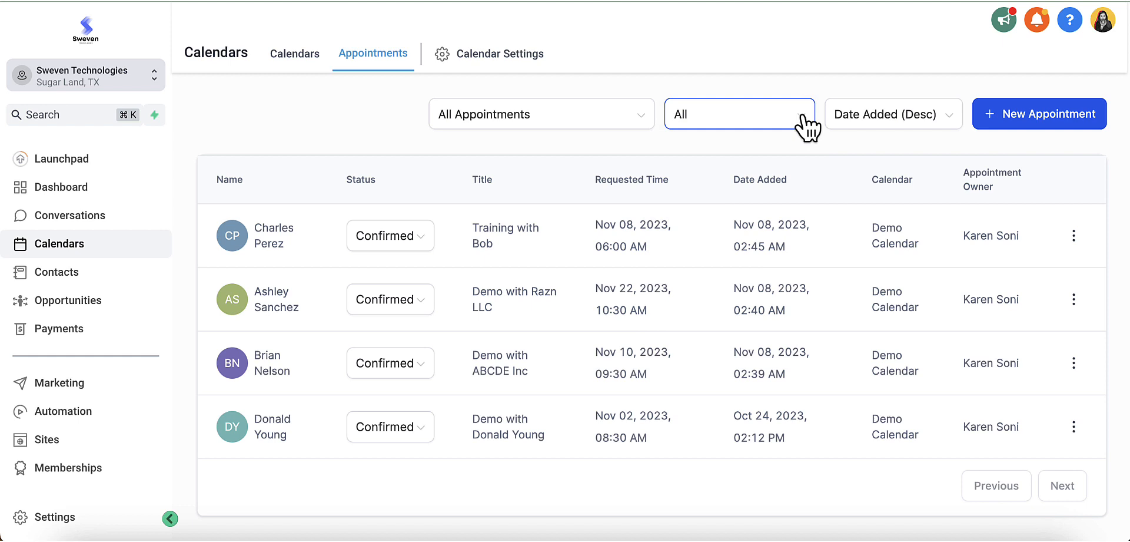
click(954, 120)
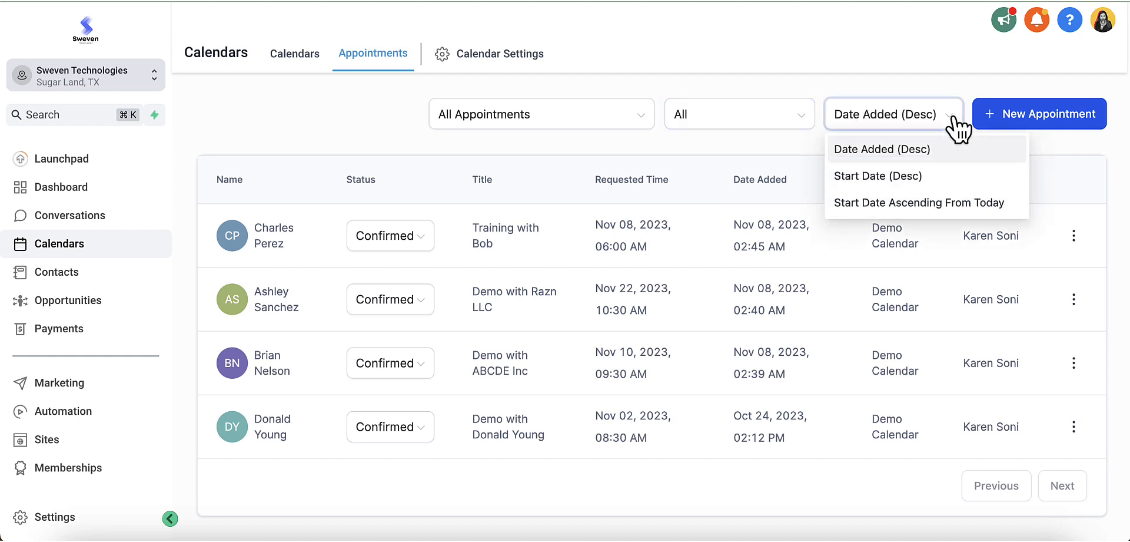
click(789, 150)
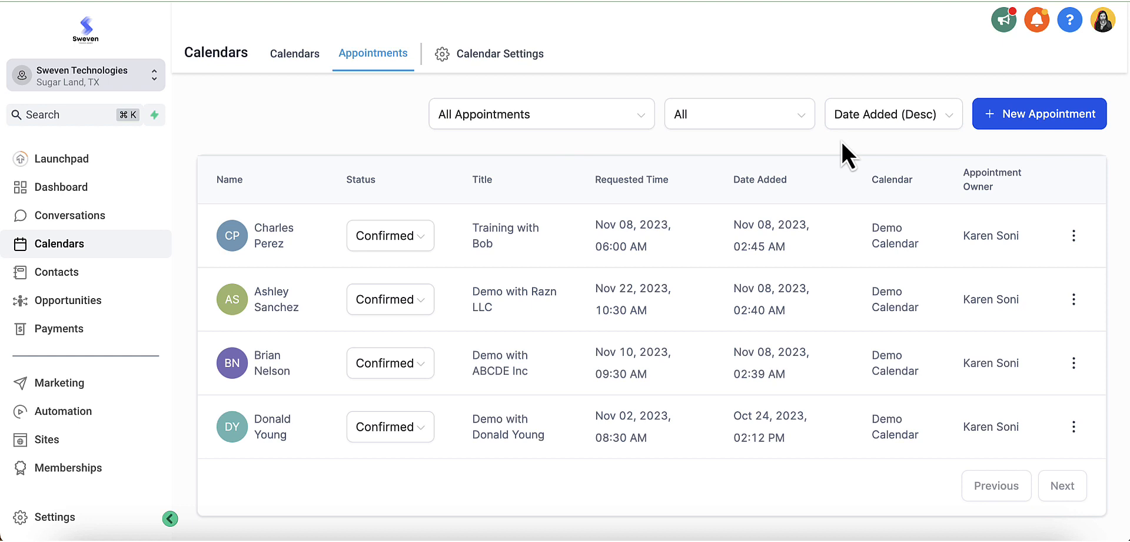
click(1007, 122)
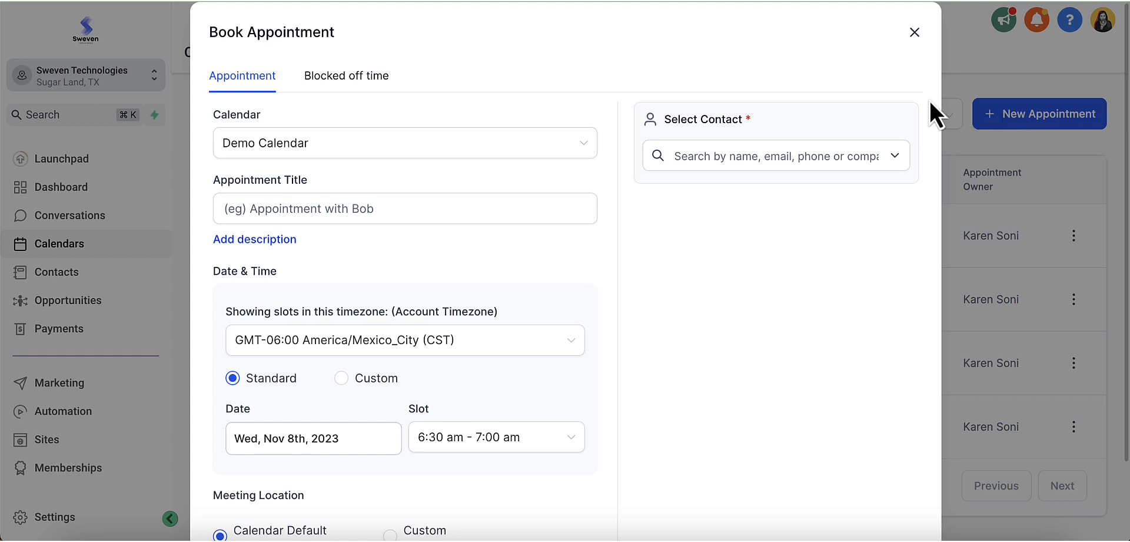
click(915, 32)
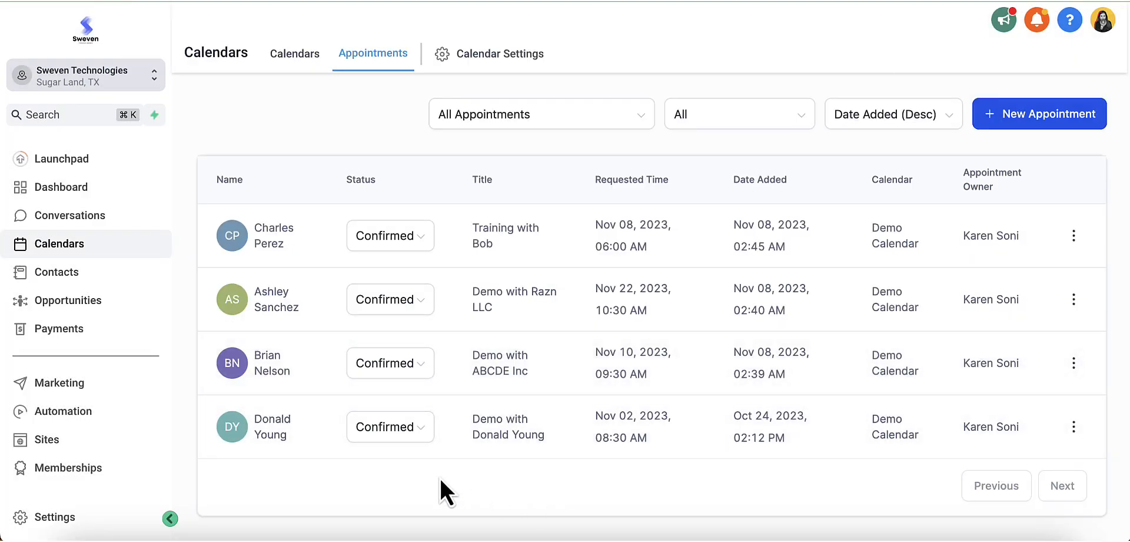
Update the status of the November 8, 06:00 AM appointment to Showed and confirm the change.
click(432, 244)
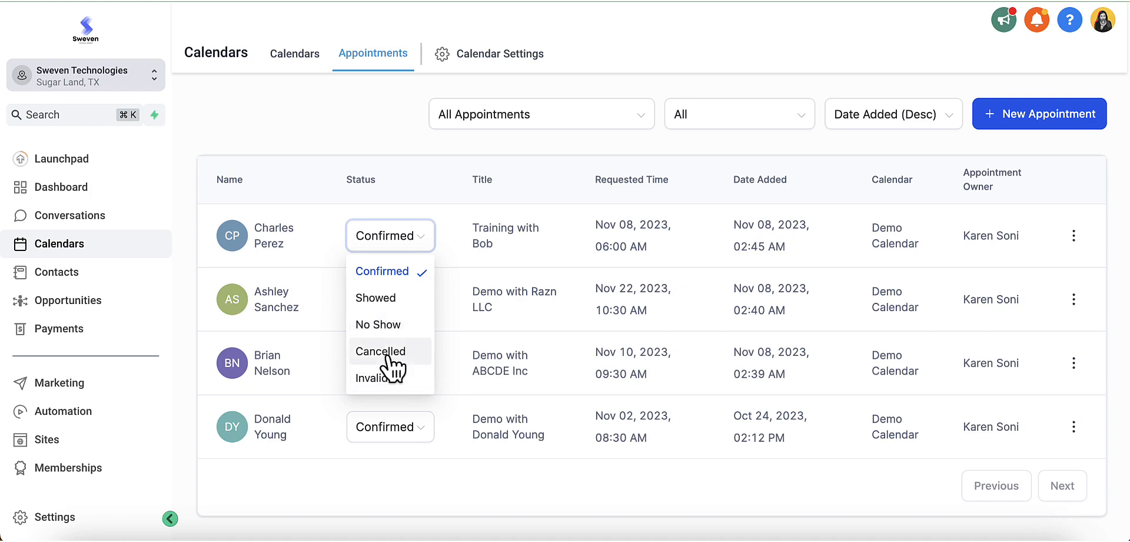
click(404, 305)
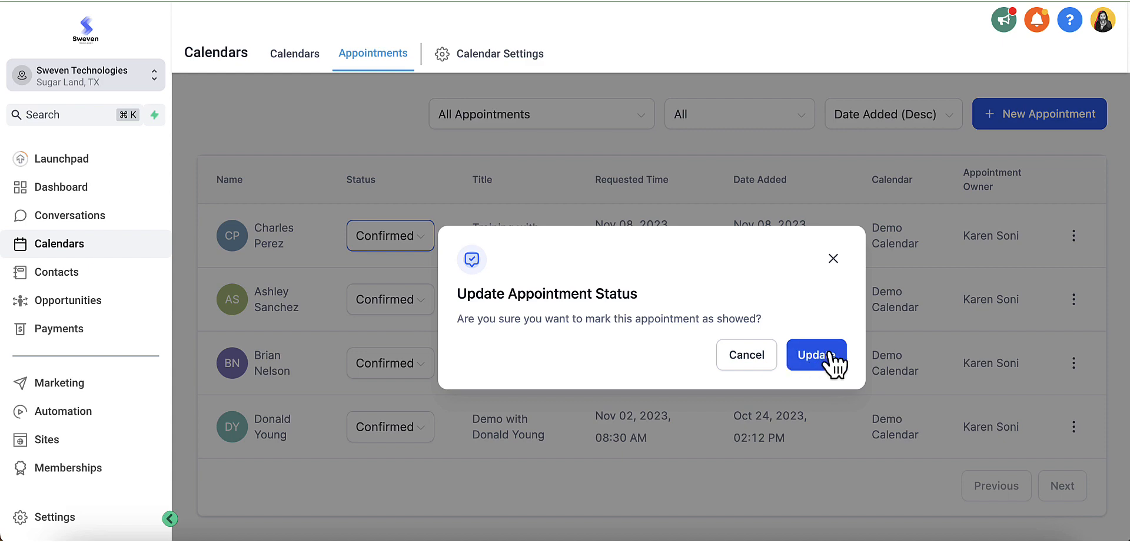
click(830, 353)
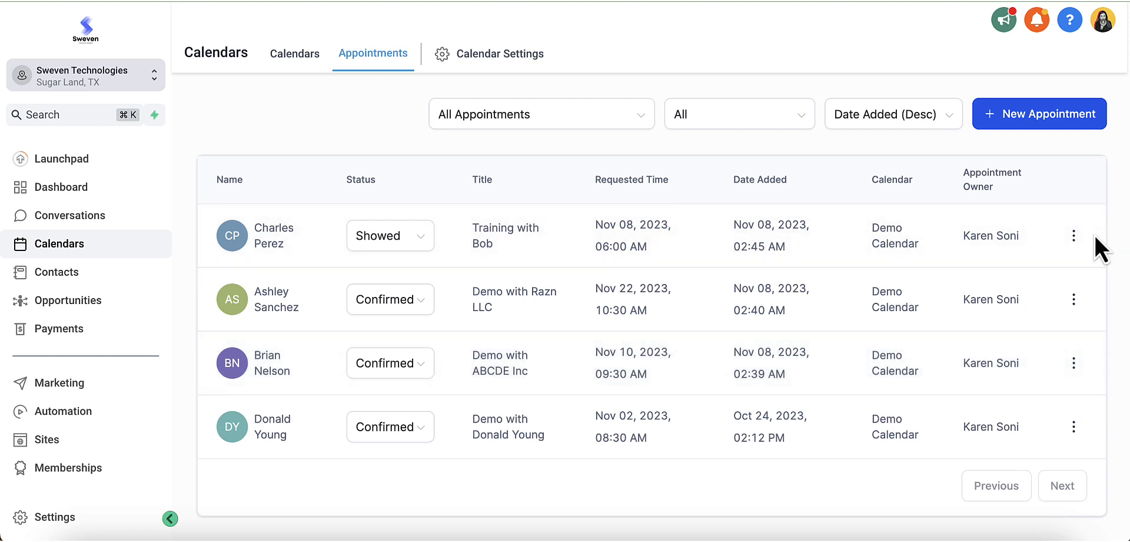
View the available actions for the November 8, 06:00 AM appointment, then return to the calendar view.
click(1074, 236)
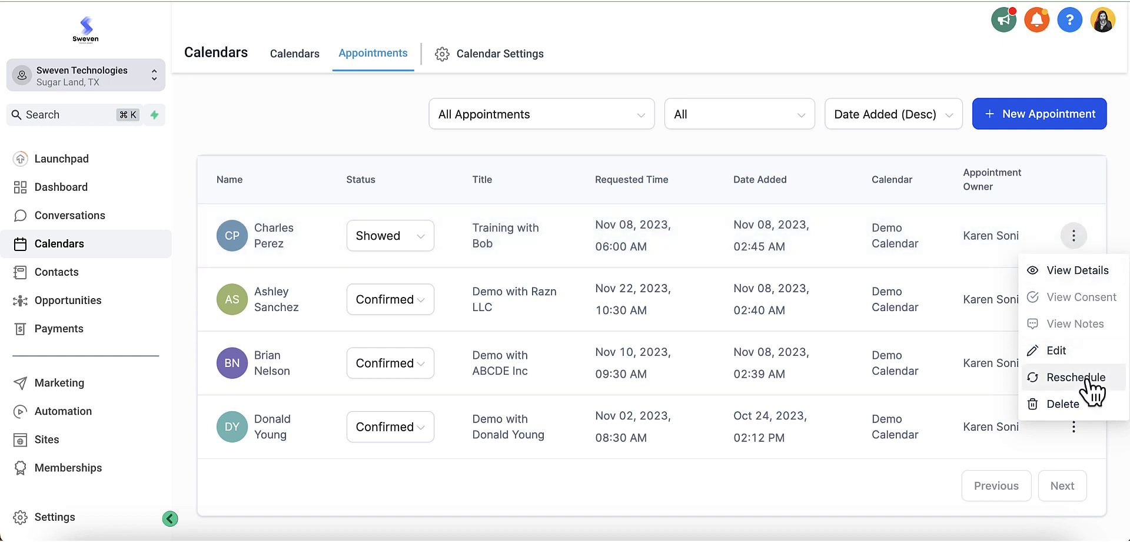
click(846, 492)
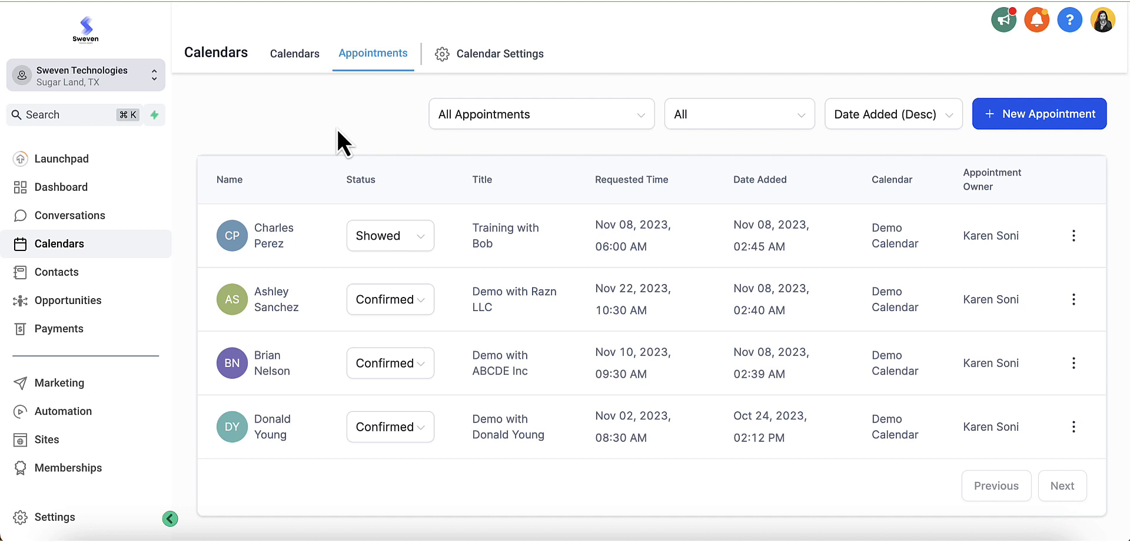
click(300, 54)
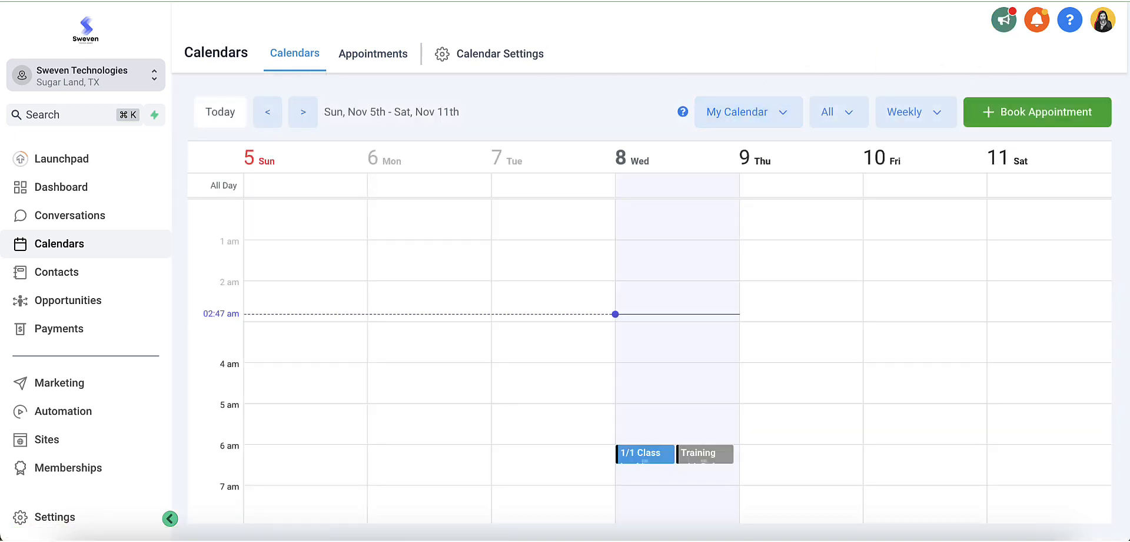
On the public Demo Calendar booking page, choose November 16, 2023 at 09:00 AM and continue to the contact form.
click(948, 1)
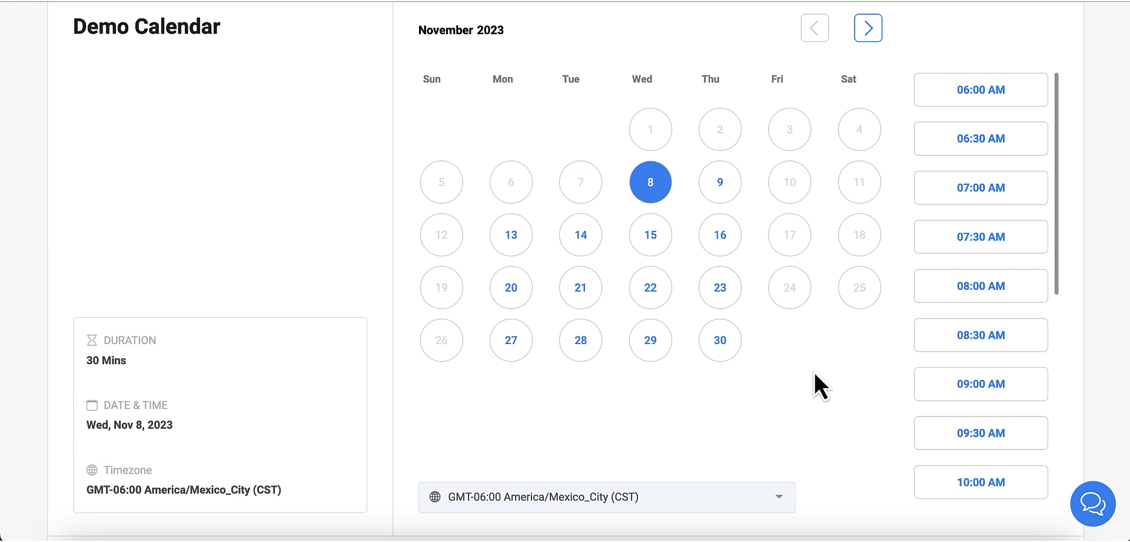
scroll(824, 433, down, 2)
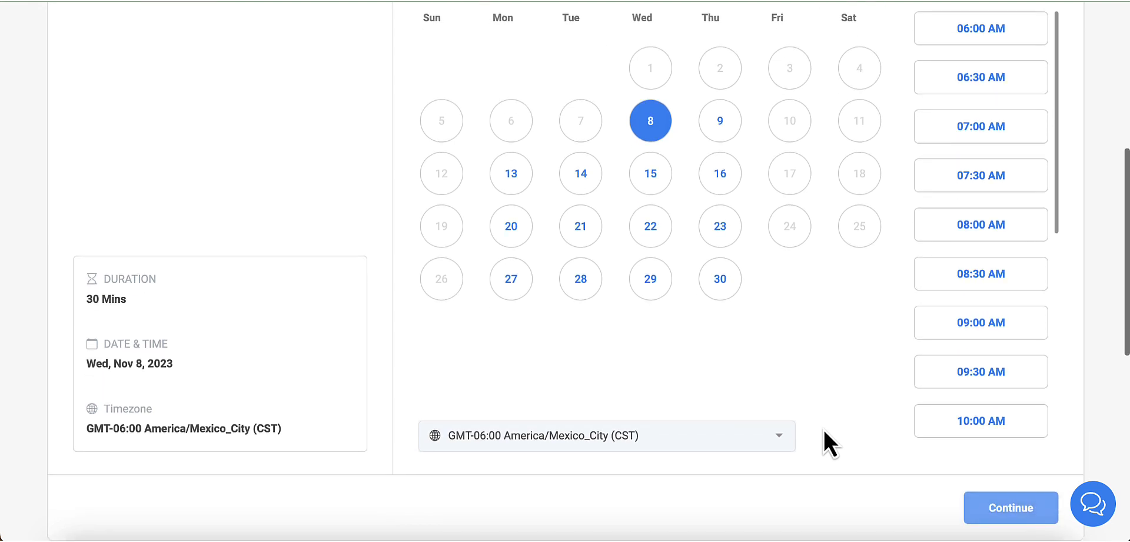
scroll(848, 377, up, 1)
scroll(838, 388, up, 3)
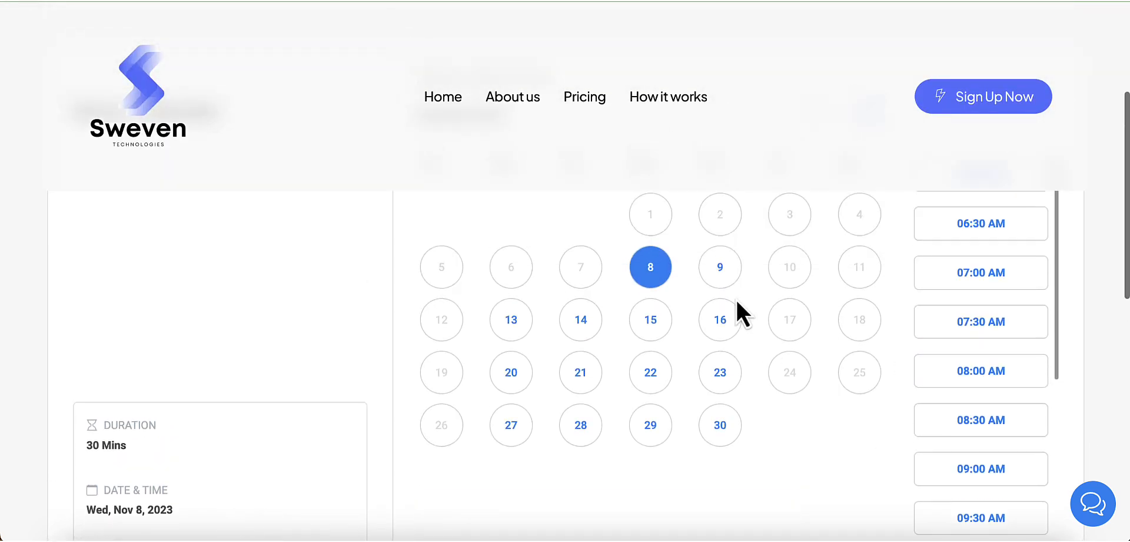
click(723, 331)
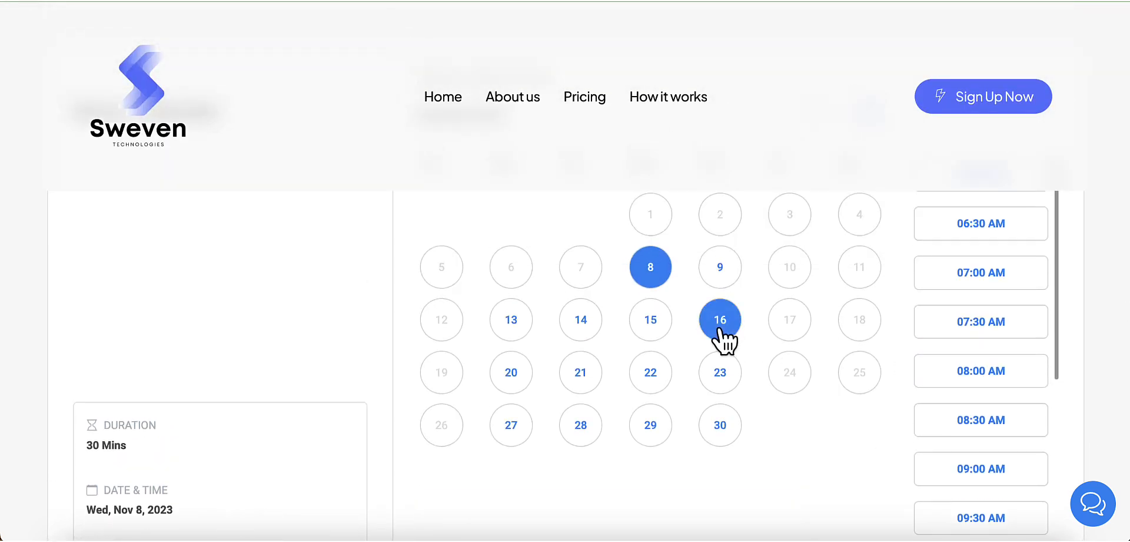
click(965, 471)
scroll(842, 468, down, 3)
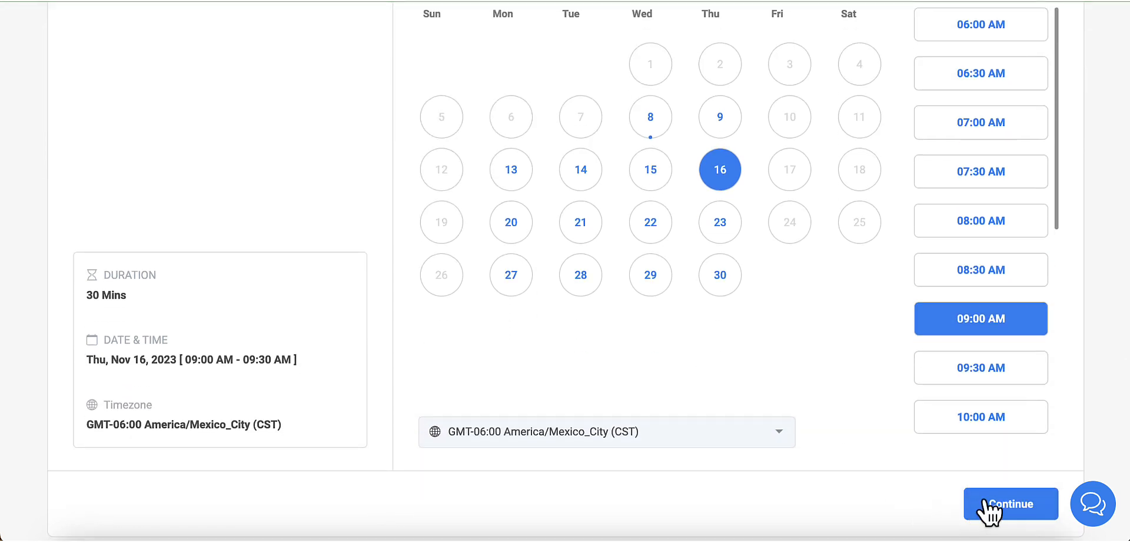
click(992, 507)
Enter the contact's name, phone and email, add "Looking to do a training.", accept receiving content and schedule the meeting.
scroll(841, 333, up, 3)
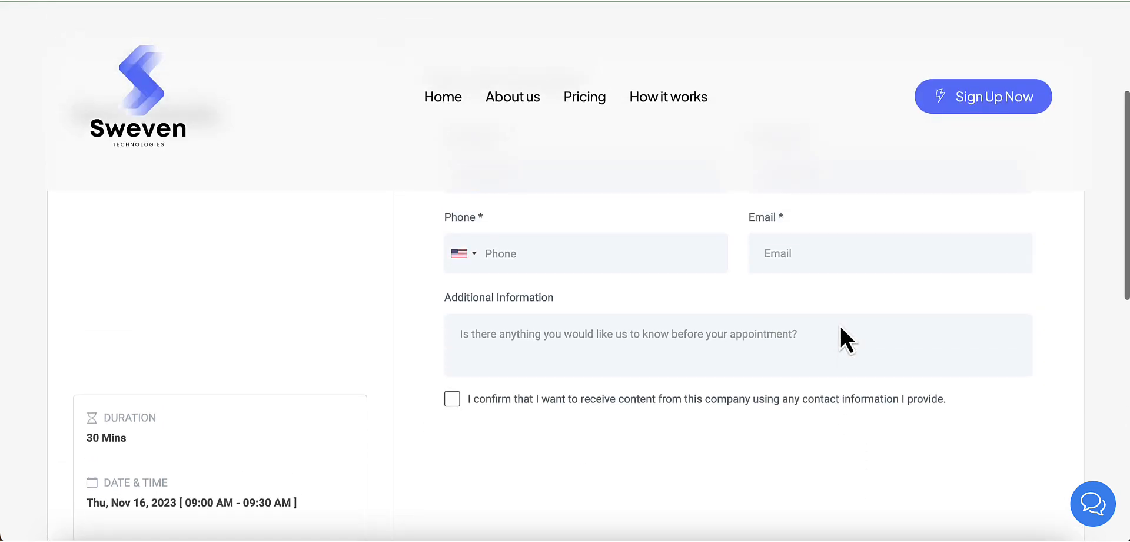
scroll(841, 328, up, 3)
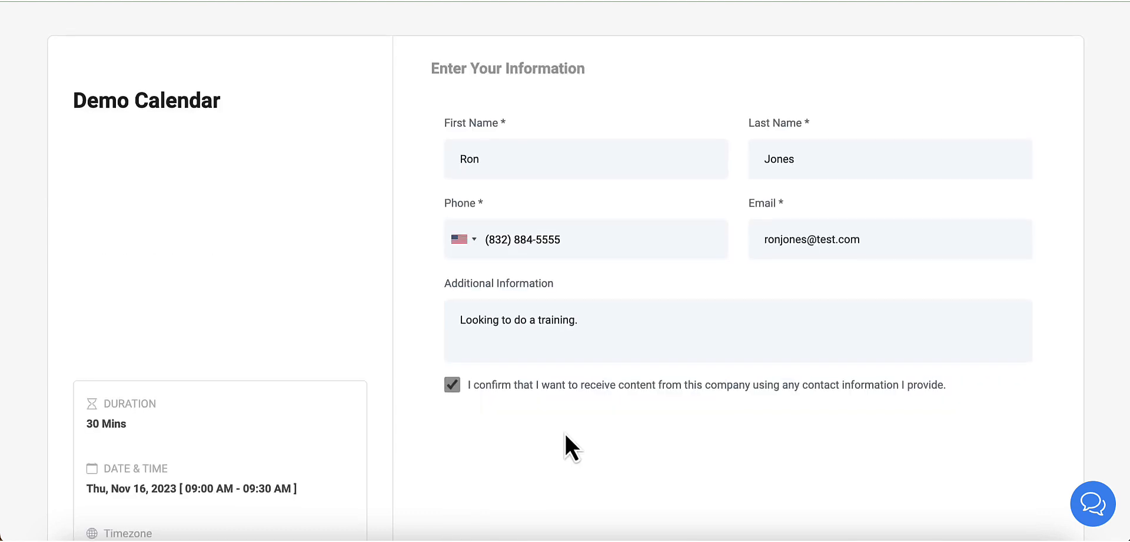
scroll(565, 434, down, 3)
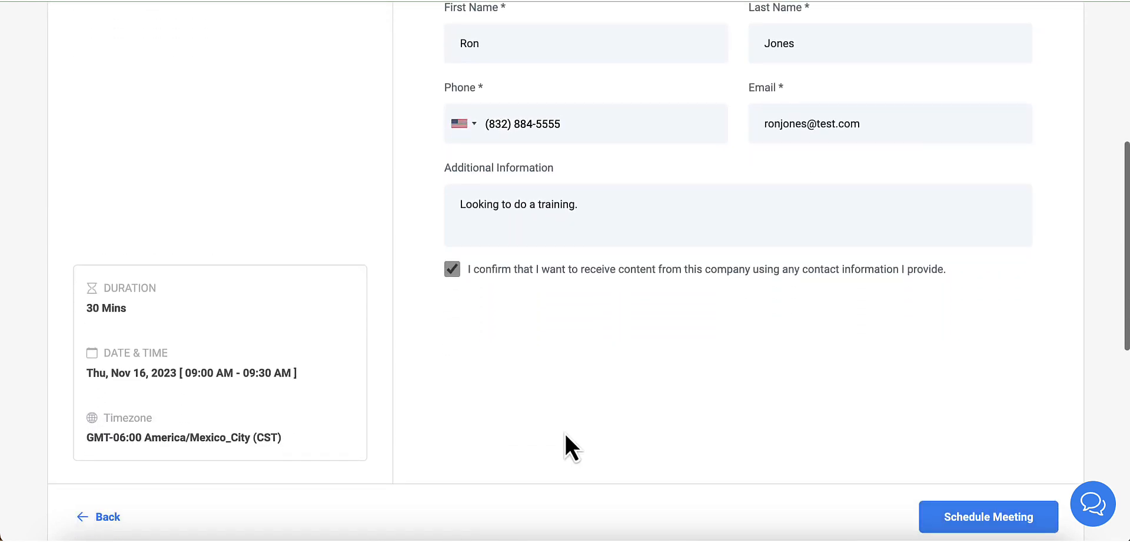
click(959, 516)
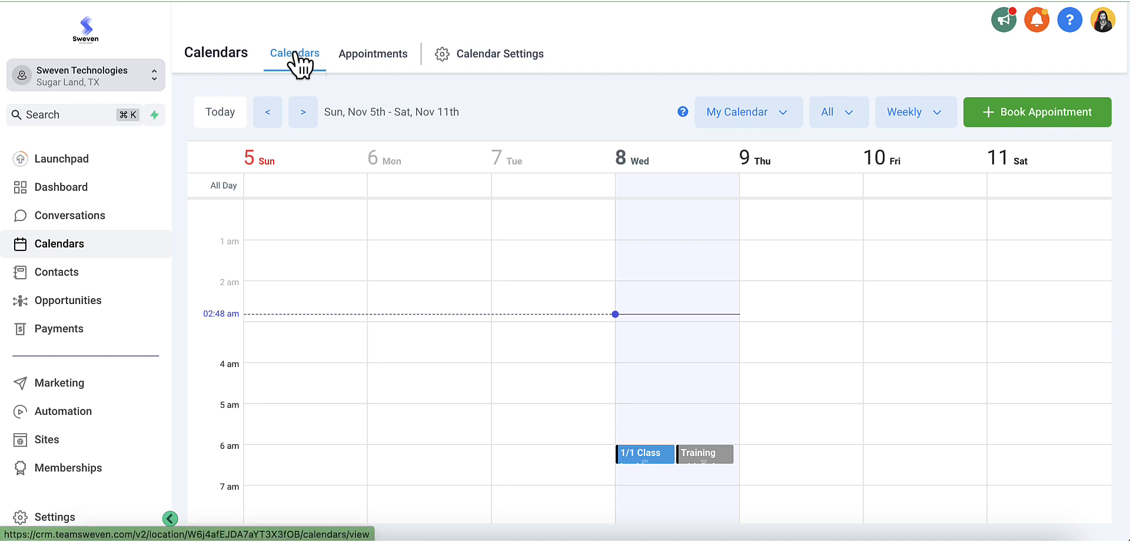
Check the appointments list for the new booking, then open the calendar settings and view the actions for Demo Calendar.
click(372, 56)
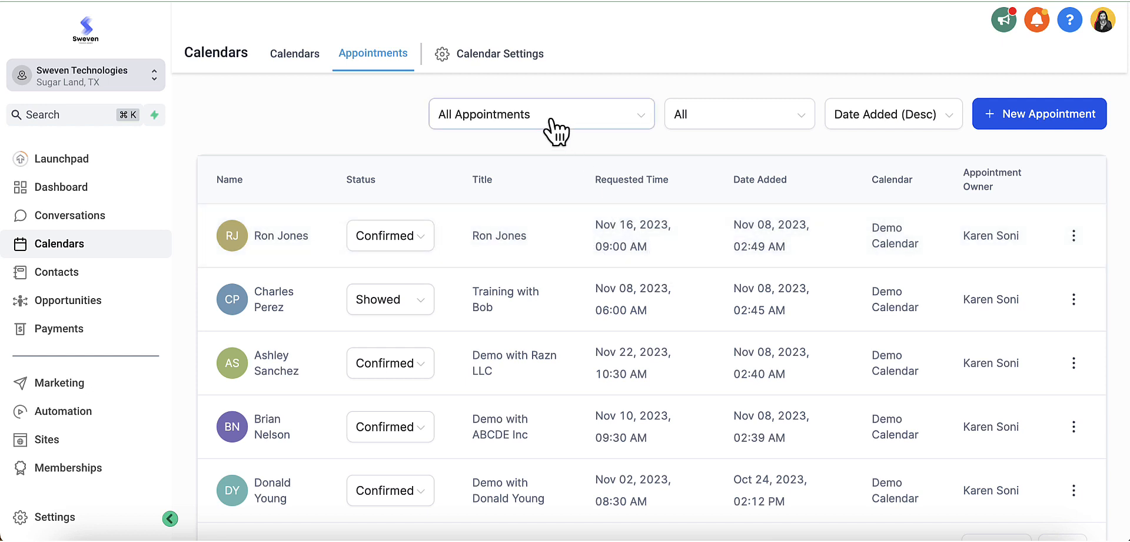
click(510, 63)
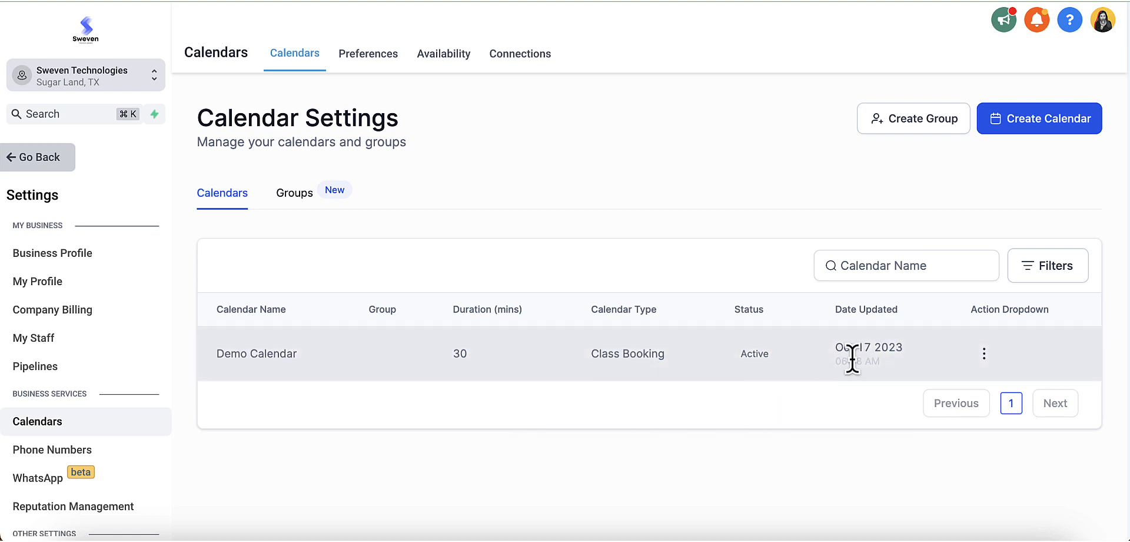
click(984, 354)
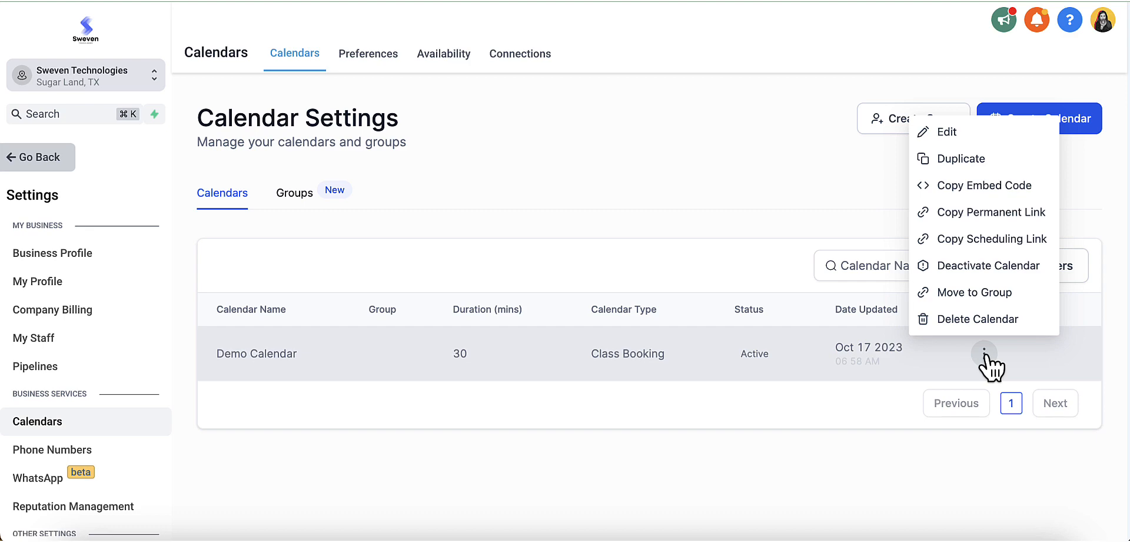
click(803, 226)
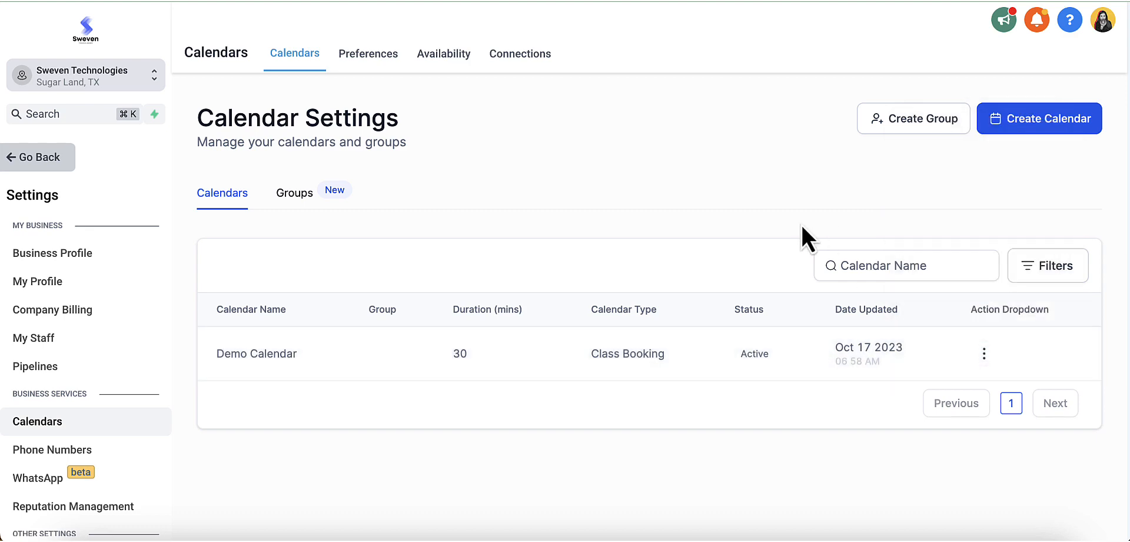
Start a new calendar of the Round Robin scheduling type and name it Test Calendar.
click(1046, 138)
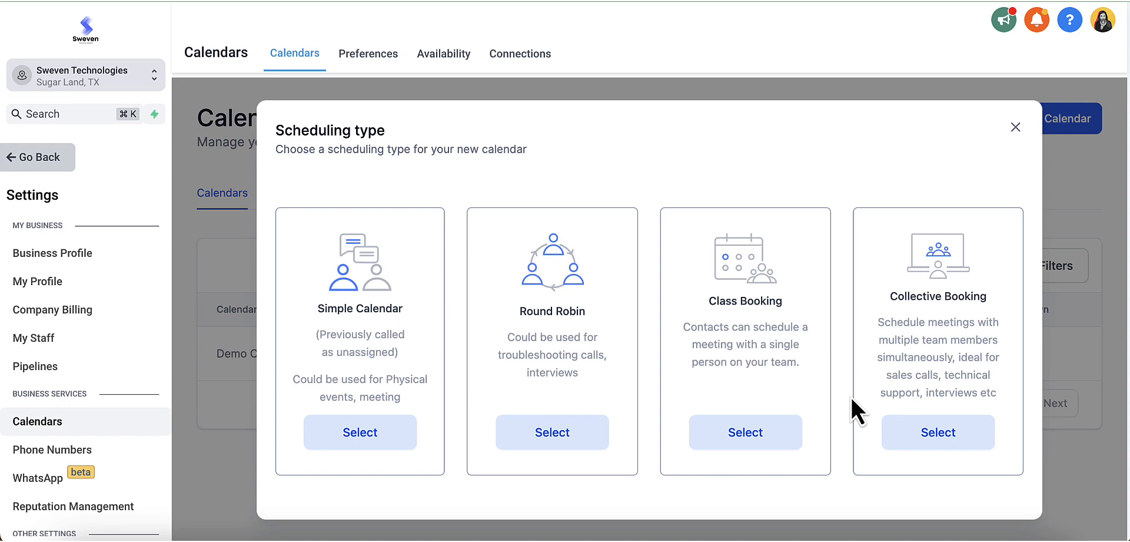
click(566, 437)
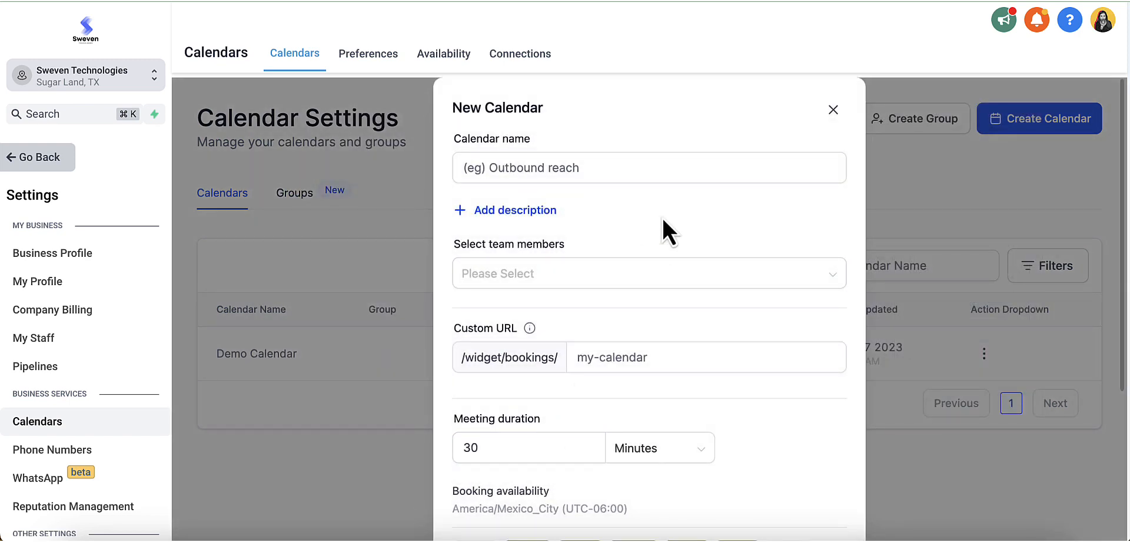
click(645, 170)
text(Test )
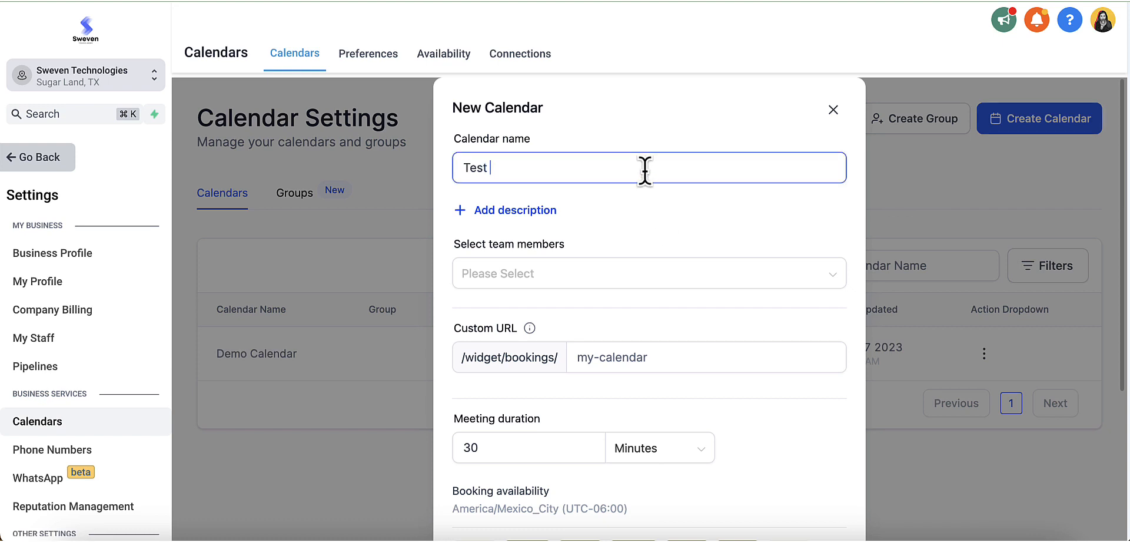
text(Calendar)
Add the description "This is a test calendar." to the new calendar.
scroll(641, 255, down, 1)
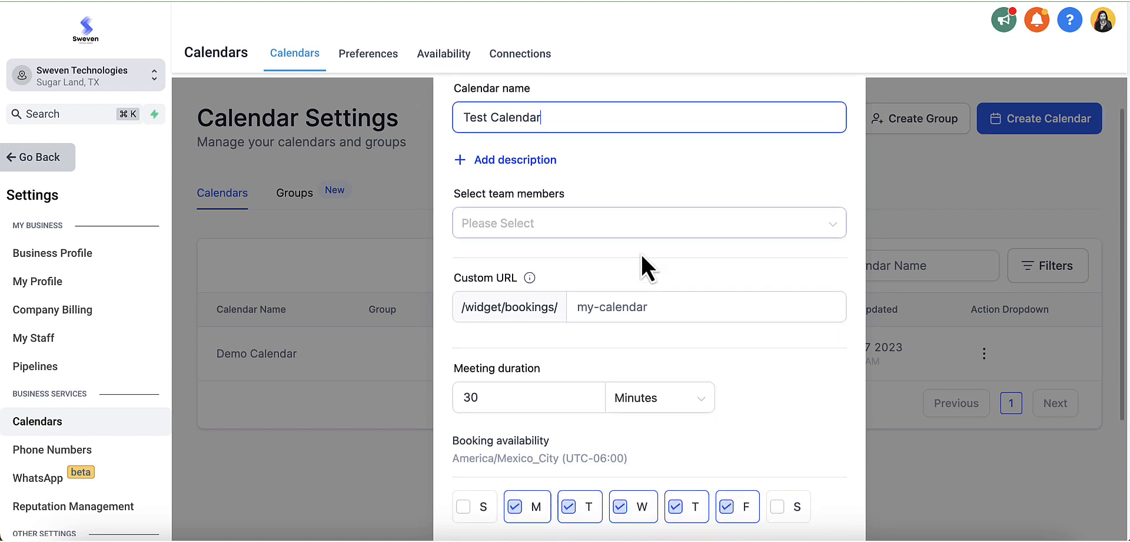
click(528, 155)
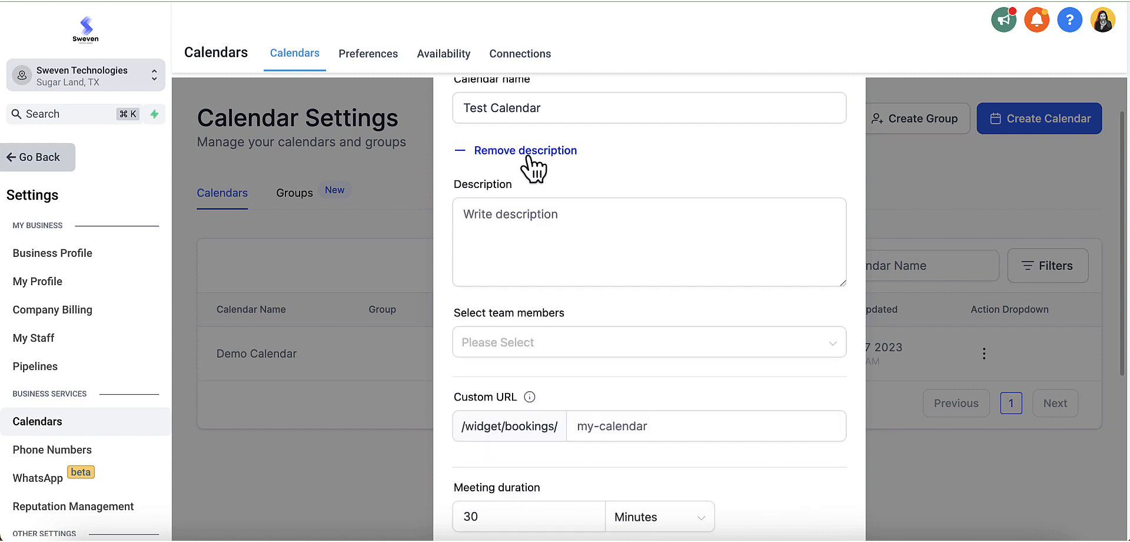
click(536, 236)
text(This is a )
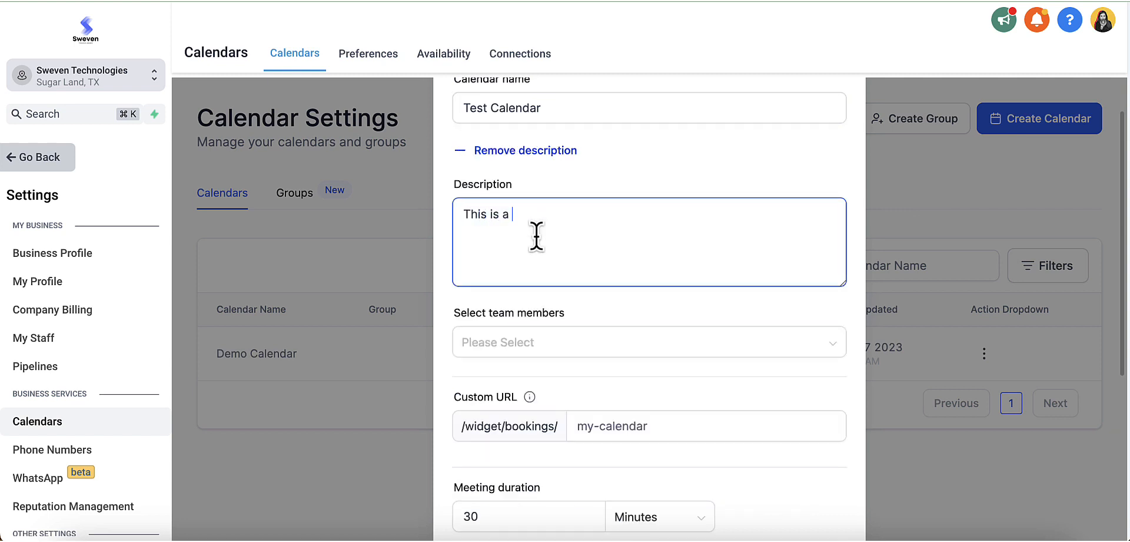
text(test calendar.)
Assign the second listed team member to the new calendar.
scroll(536, 235, down, 2)
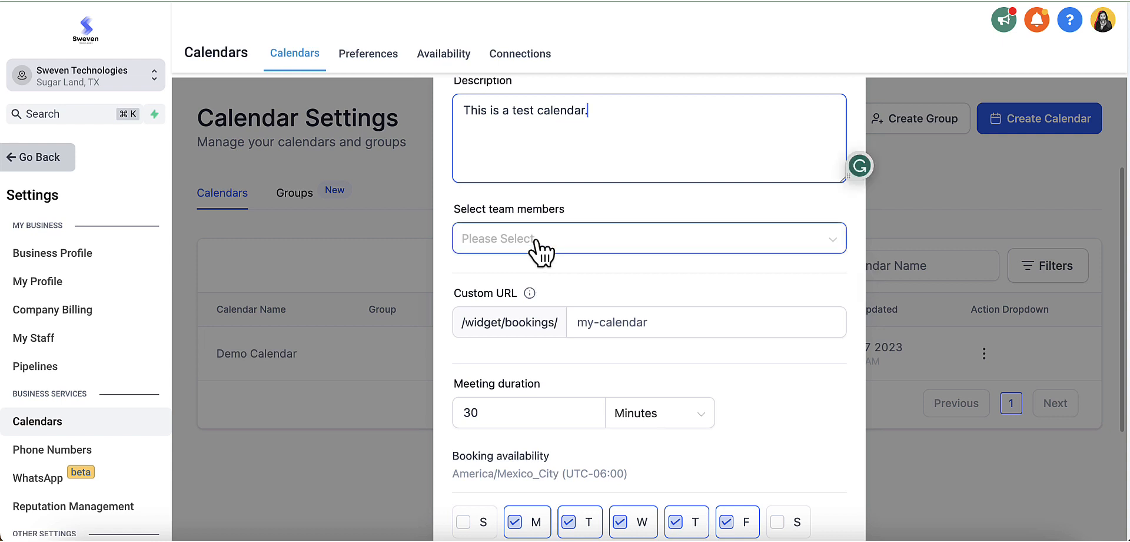
click(537, 250)
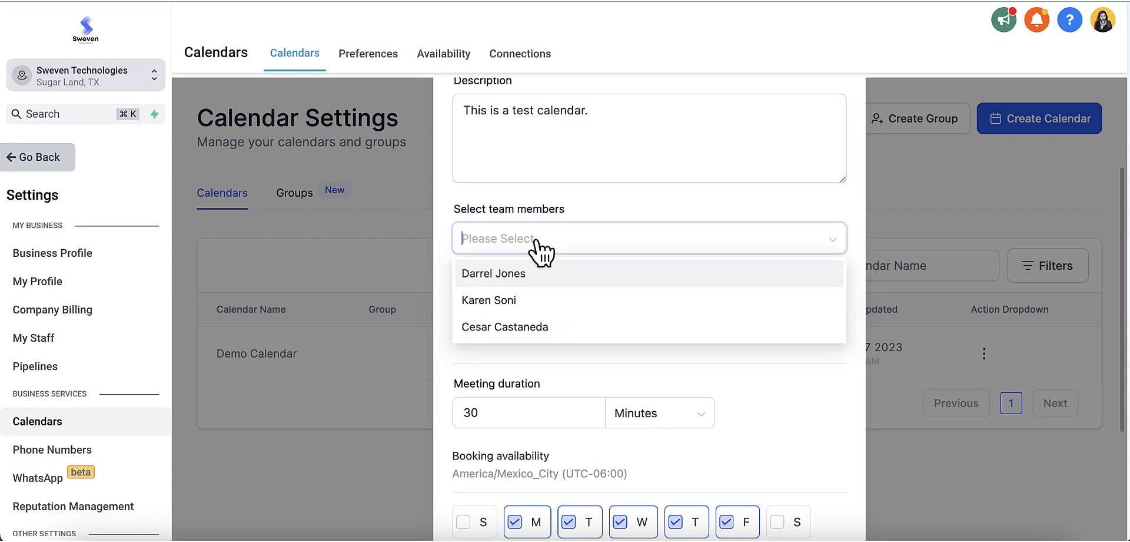
click(506, 301)
click(604, 205)
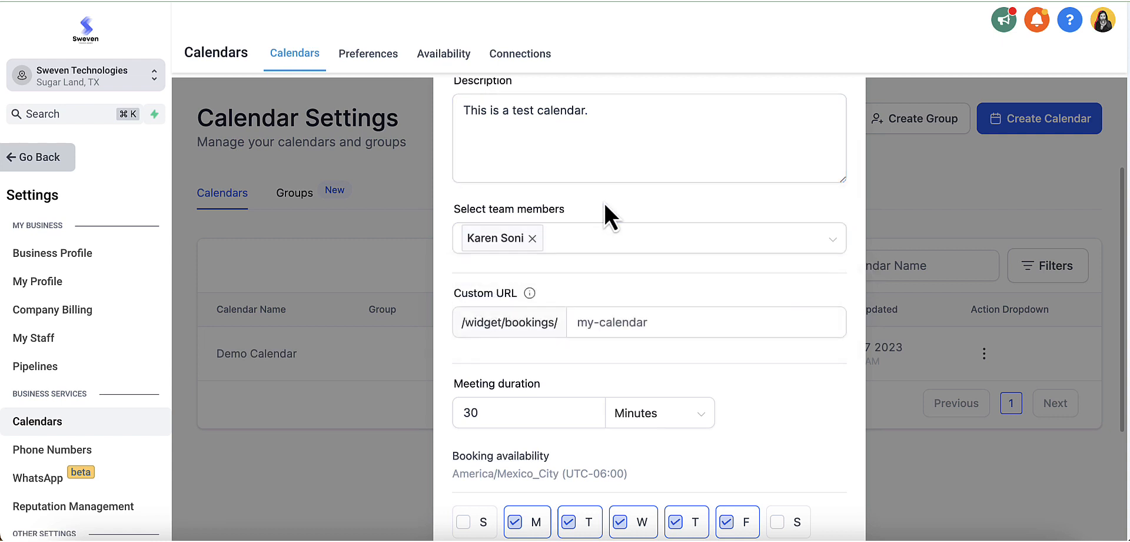
Set the custom booking URL to thetestcalendar and review the meeting duration and booking availability.
scroll(633, 374, down, 1)
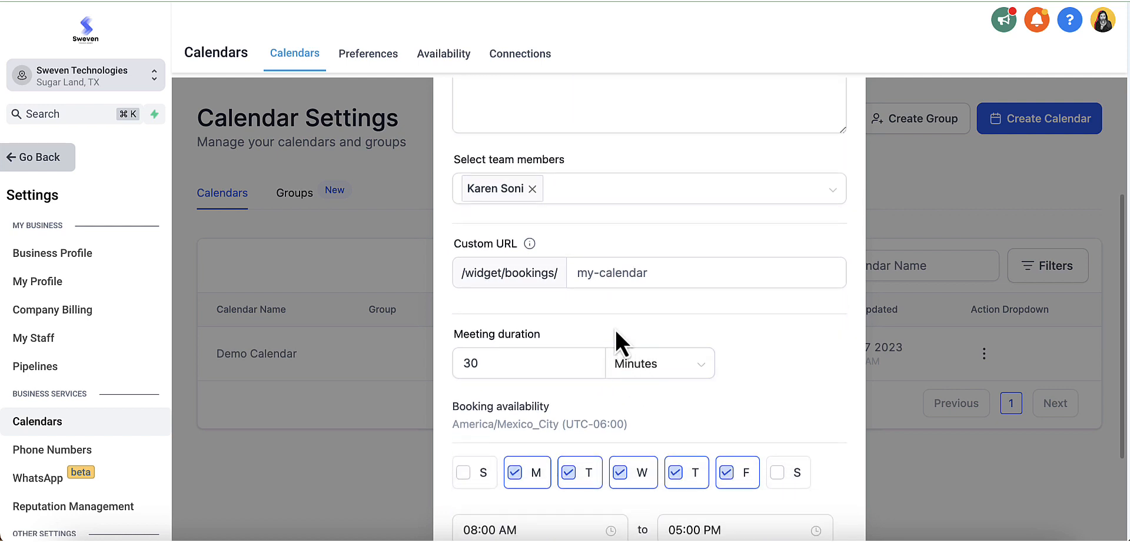
click(605, 273)
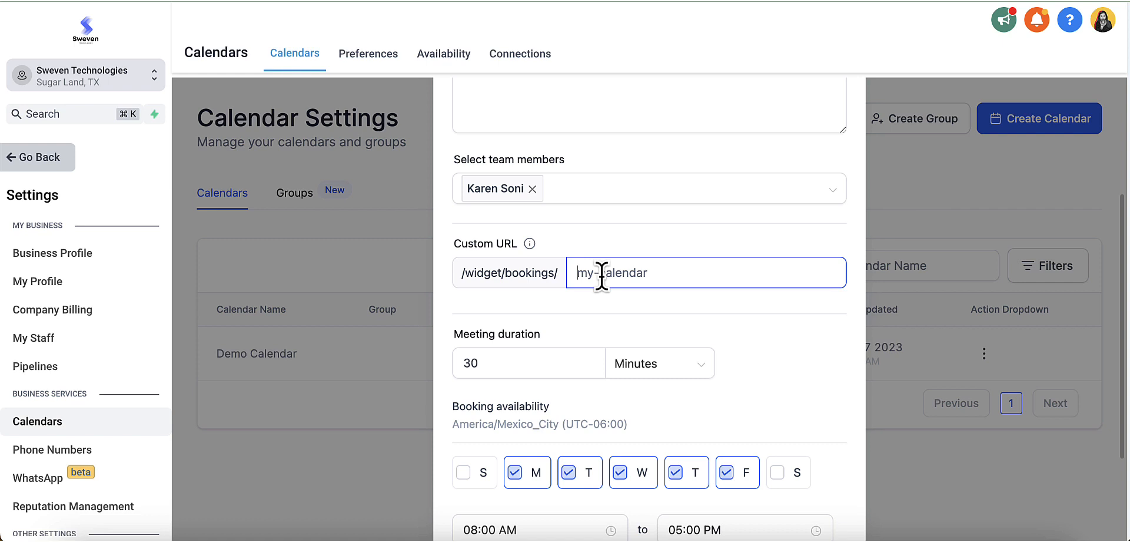
text(thefirstcalend)
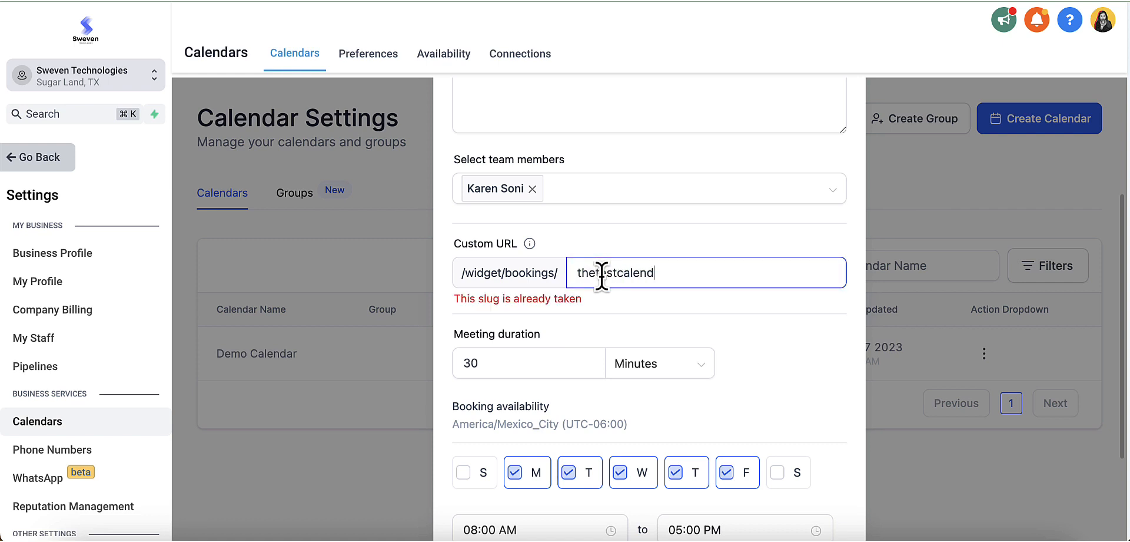
text(ar)
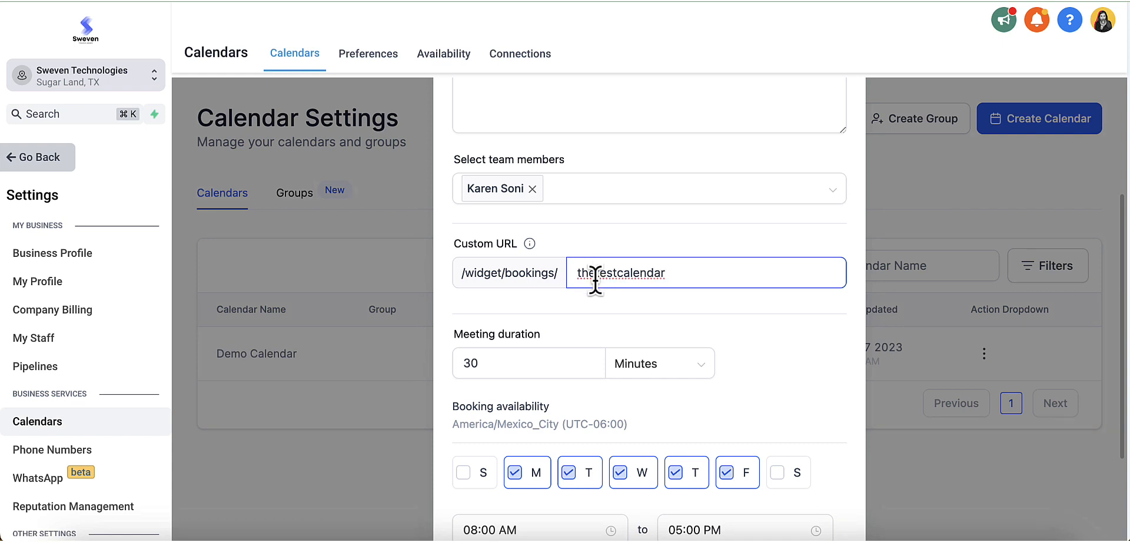
scroll(589, 327, down, 2)
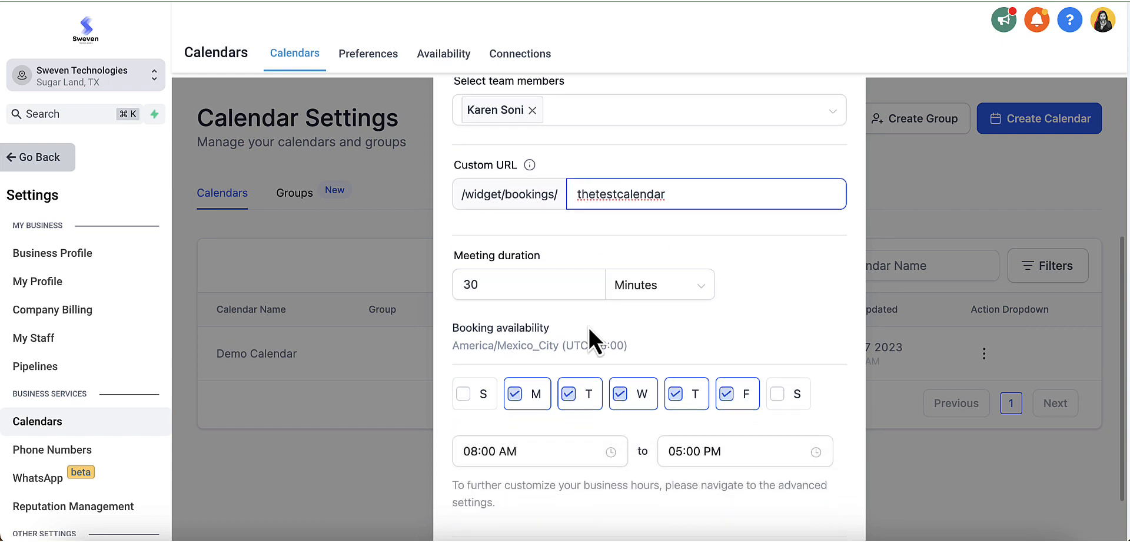
scroll(589, 328, down, 2)
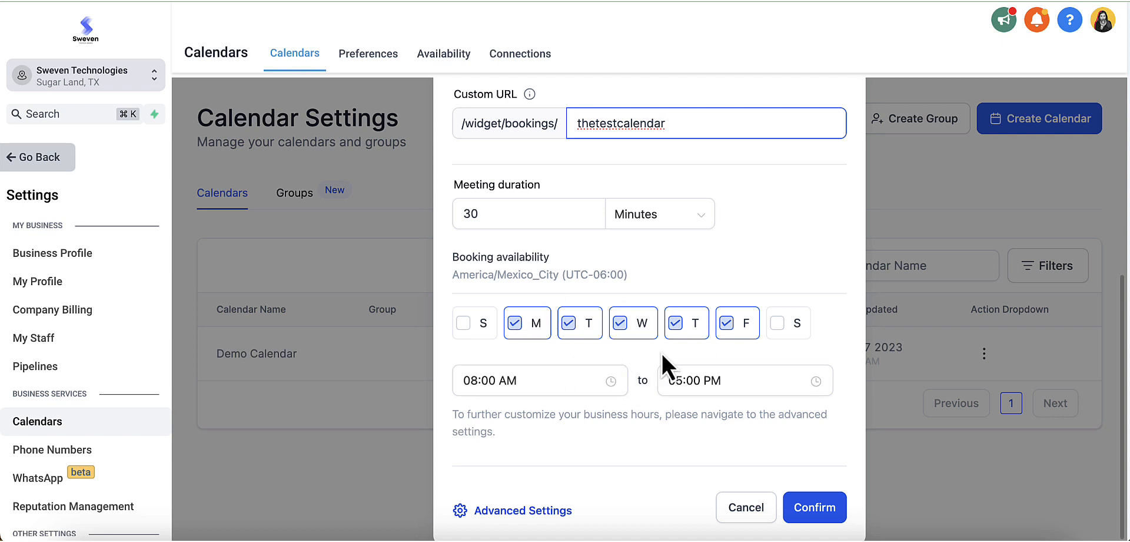
scroll(620, 453, down, 1)
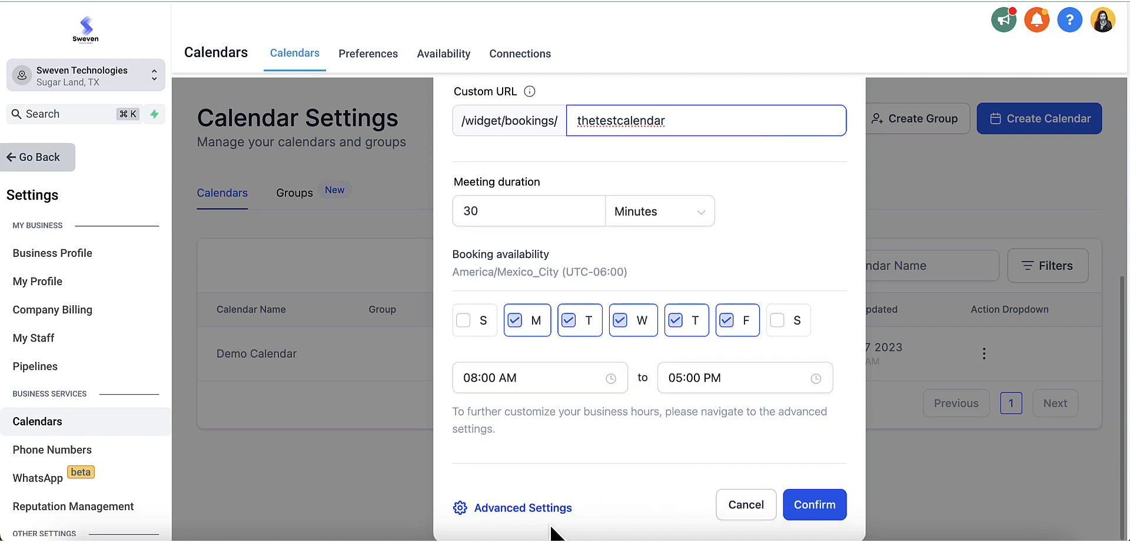
Open the new calendar's advanced settings and examine the meeting details, including the team member's priority and meeting location options.
click(533, 509)
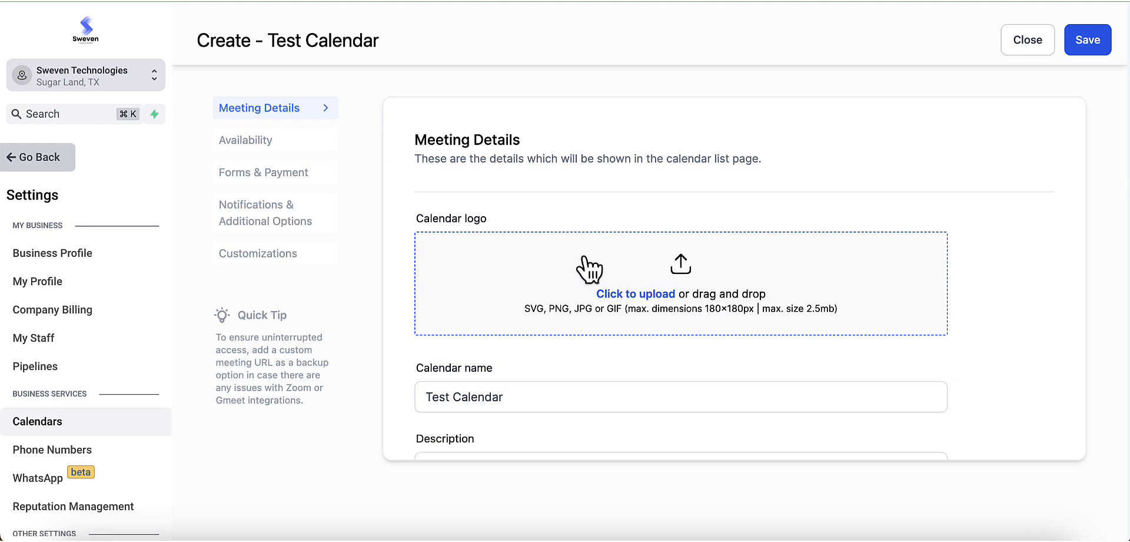
scroll(487, 315, down, 6)
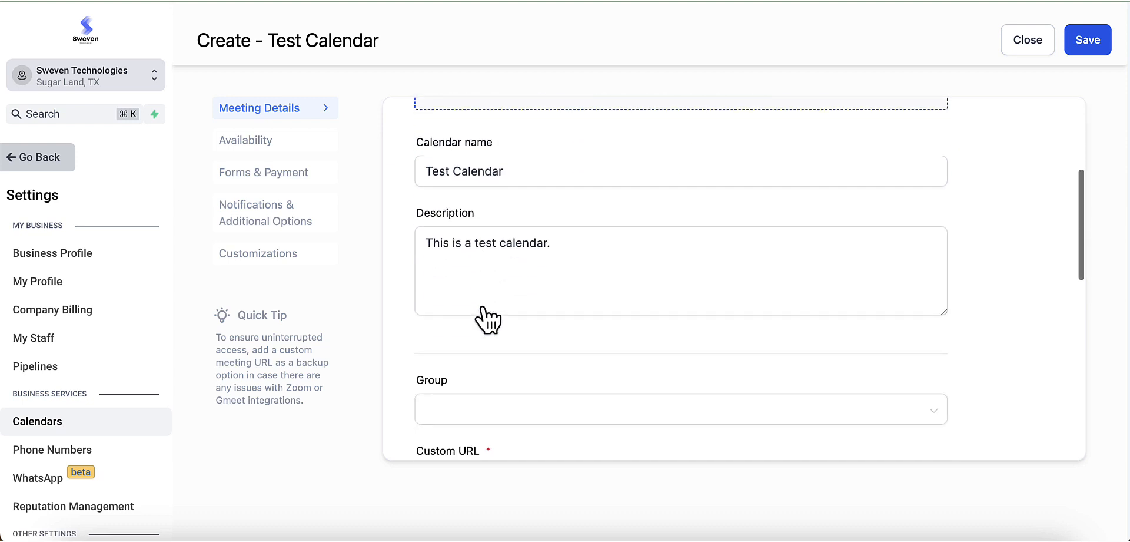
scroll(487, 318, down, 5)
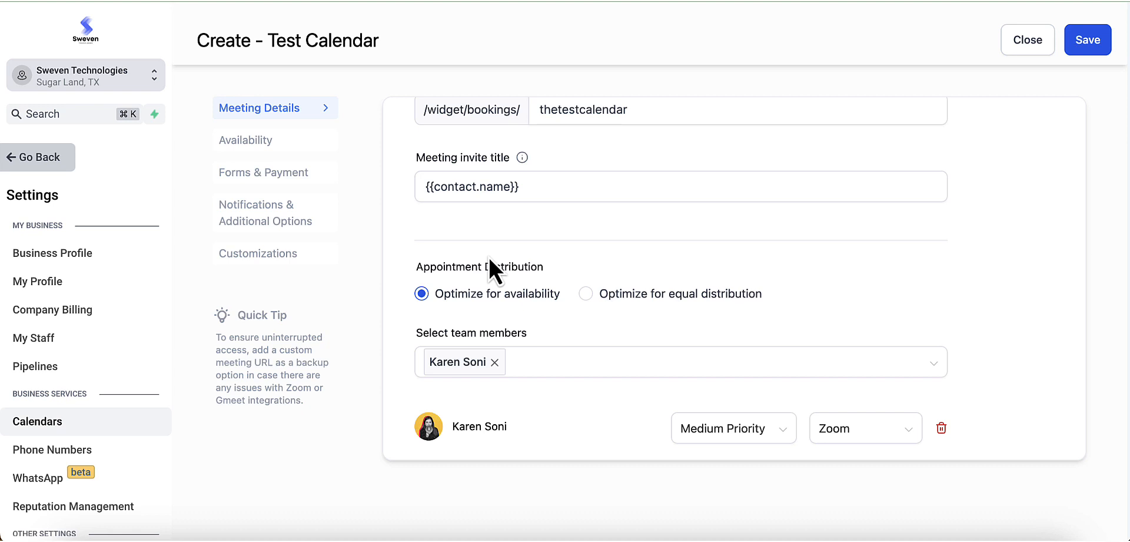
scroll(489, 257, down, 5)
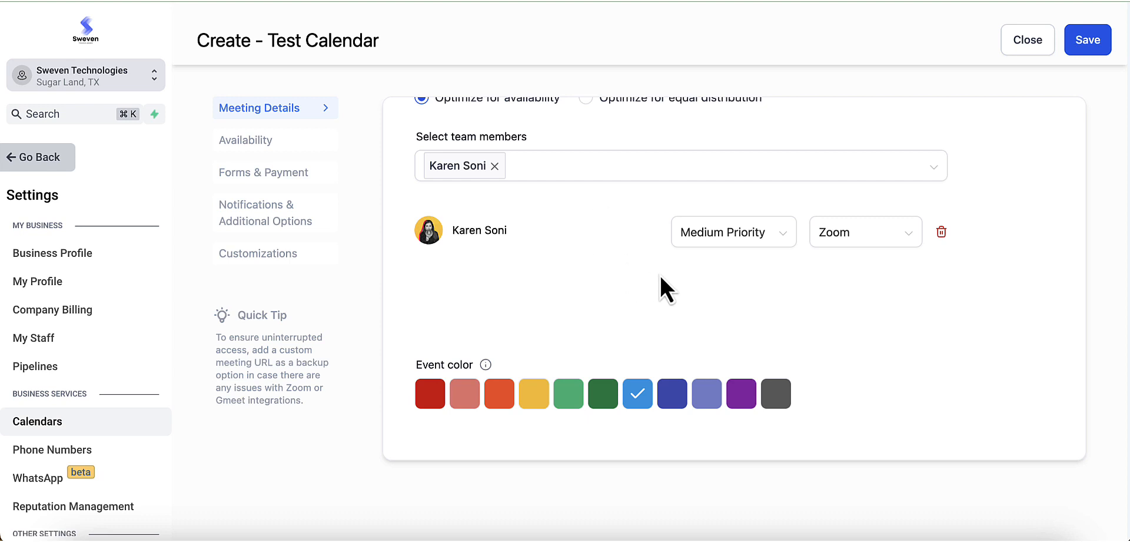
click(786, 236)
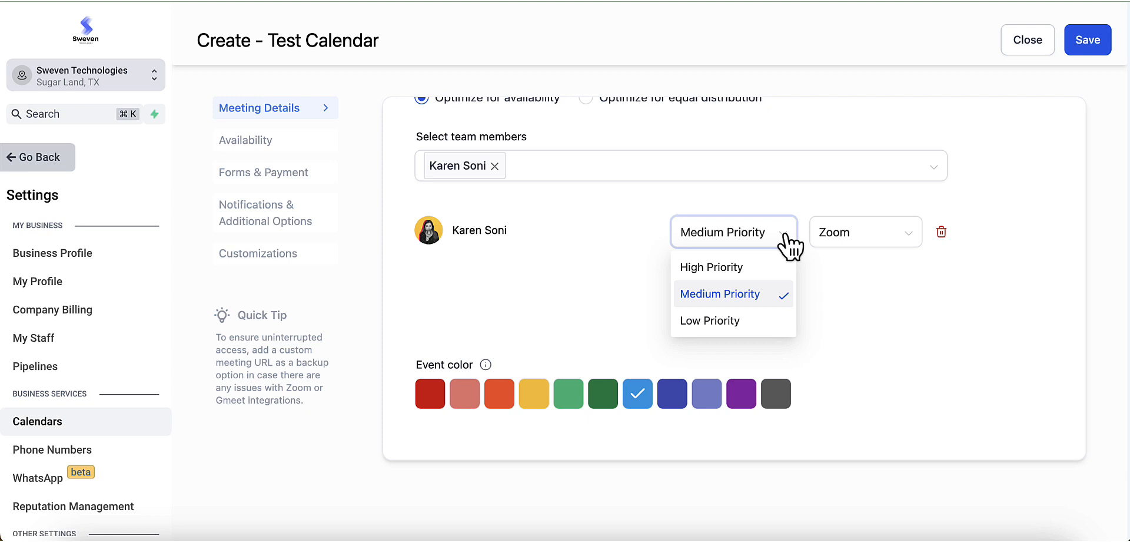
click(912, 235)
click(914, 237)
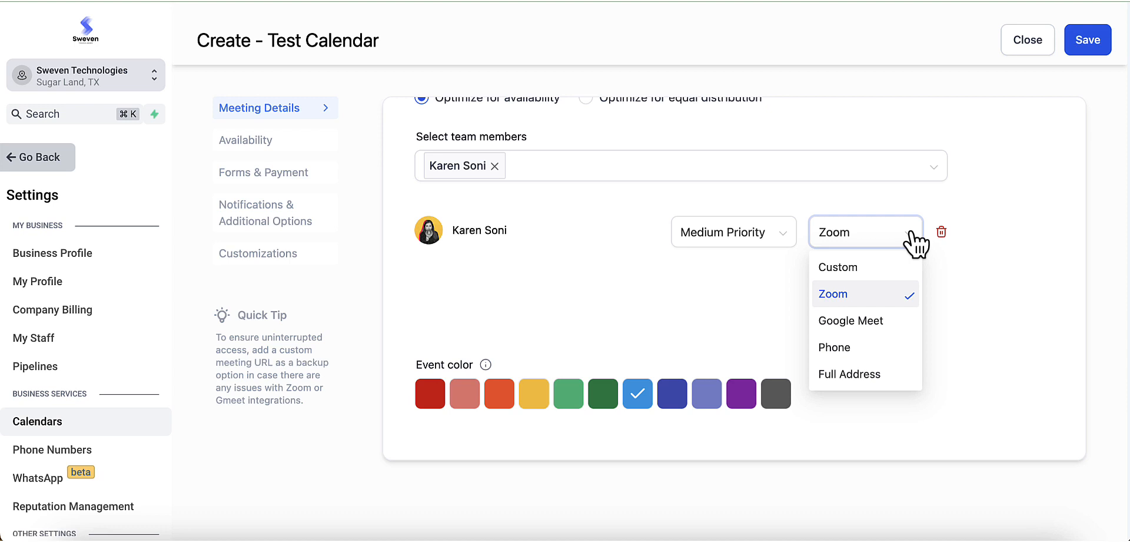
click(682, 309)
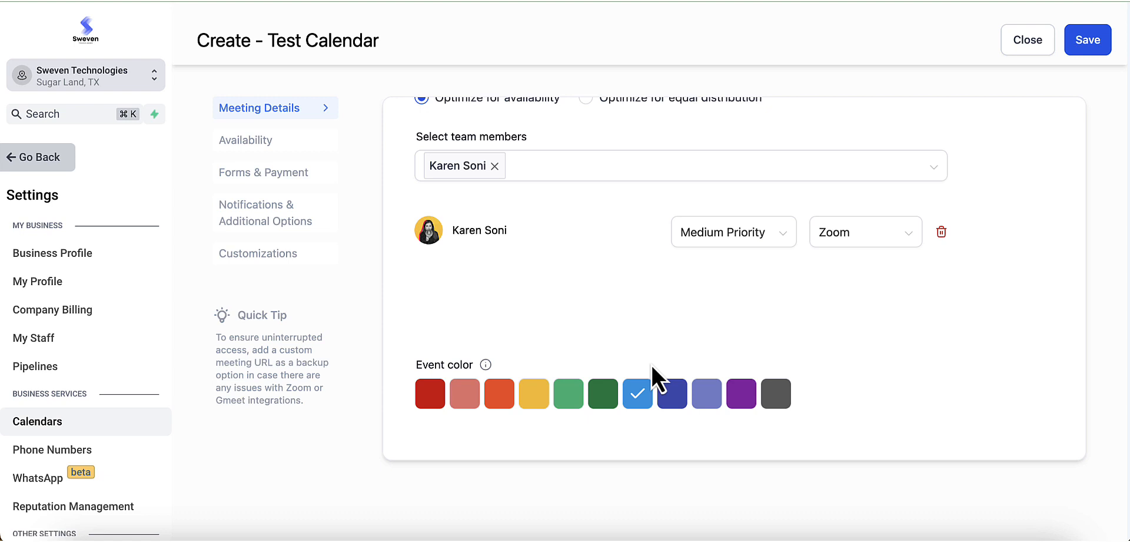
scroll(556, 252, up, 5)
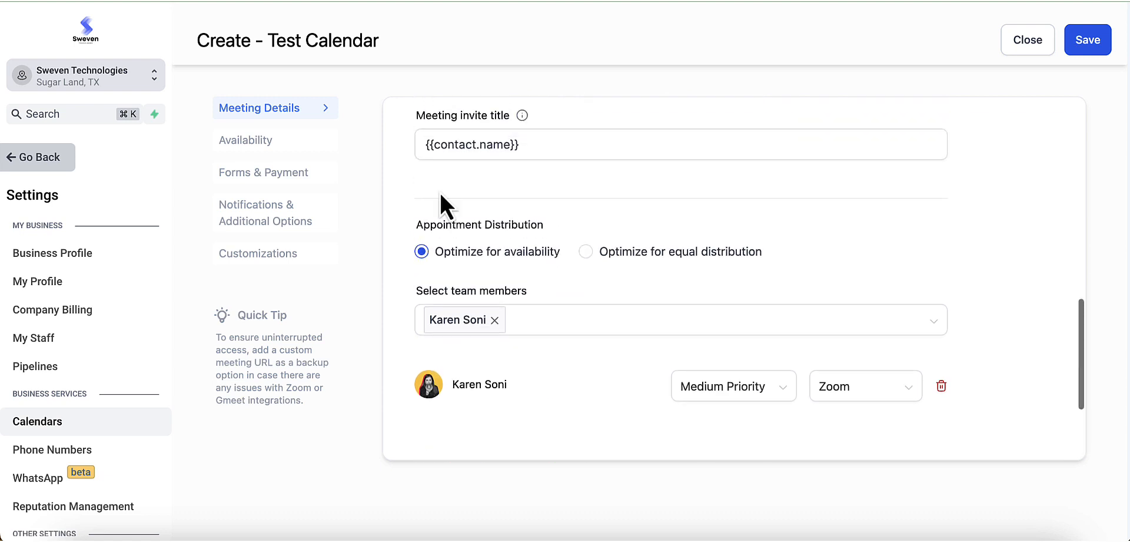
Review the weekly hours in the calendar's availability settings and set the minimum scheduling notice to 2 days.
click(252, 141)
scroll(545, 150, up, 6)
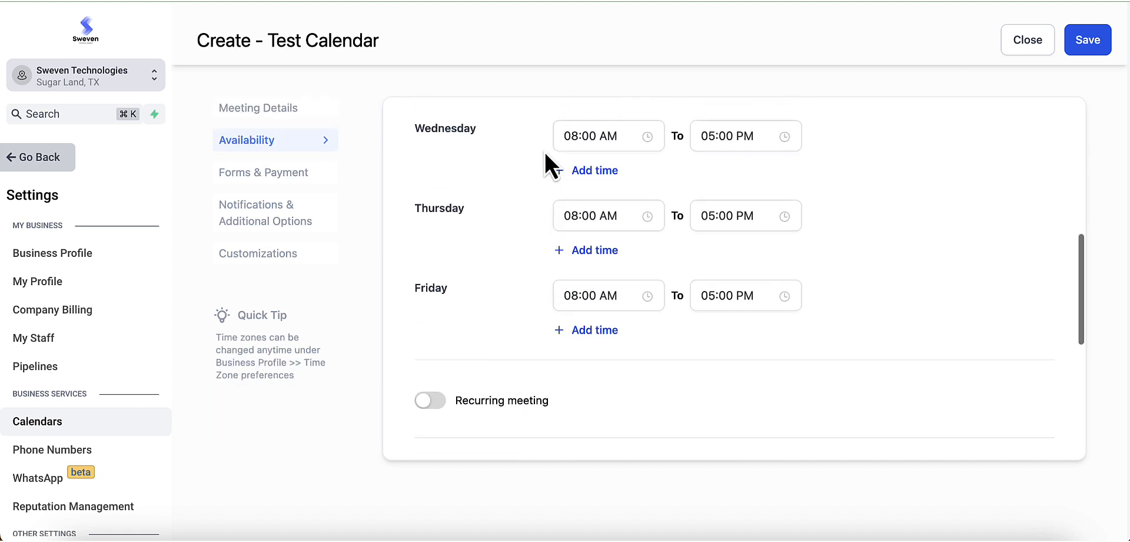
scroll(545, 151, up, 4)
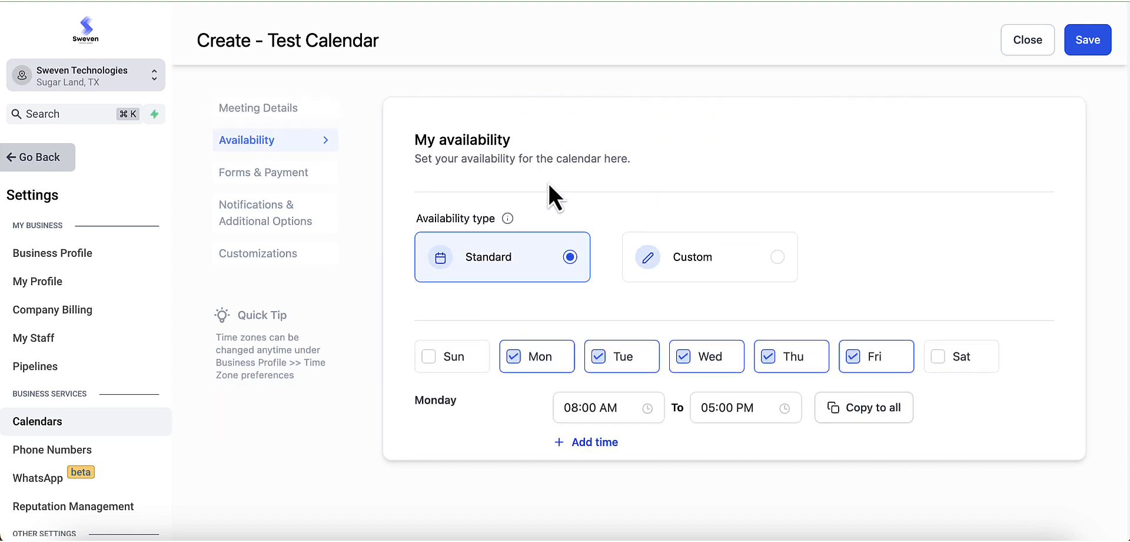
scroll(580, 352, down, 3)
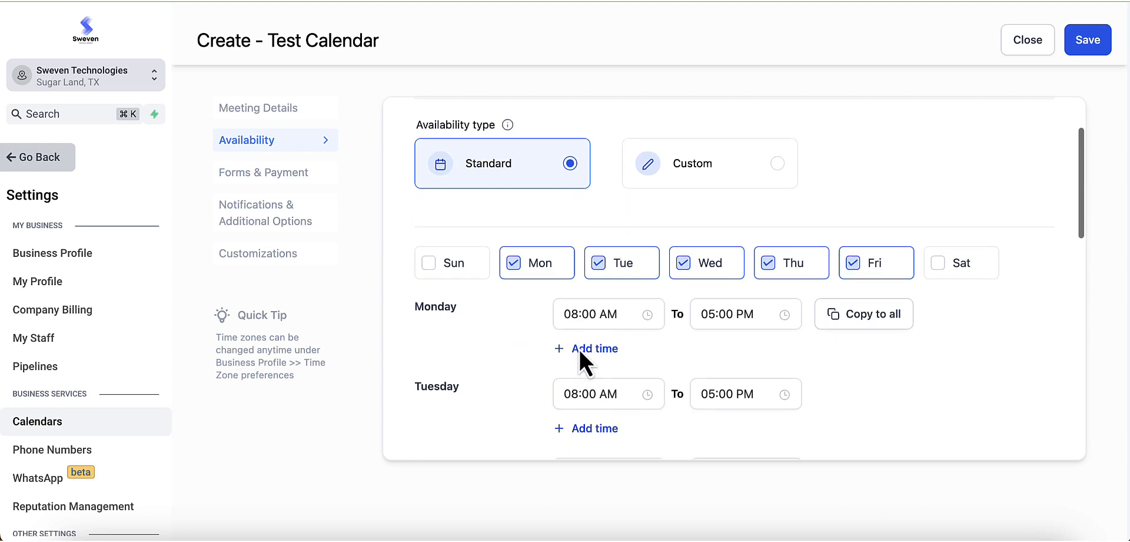
scroll(580, 351, down, 2)
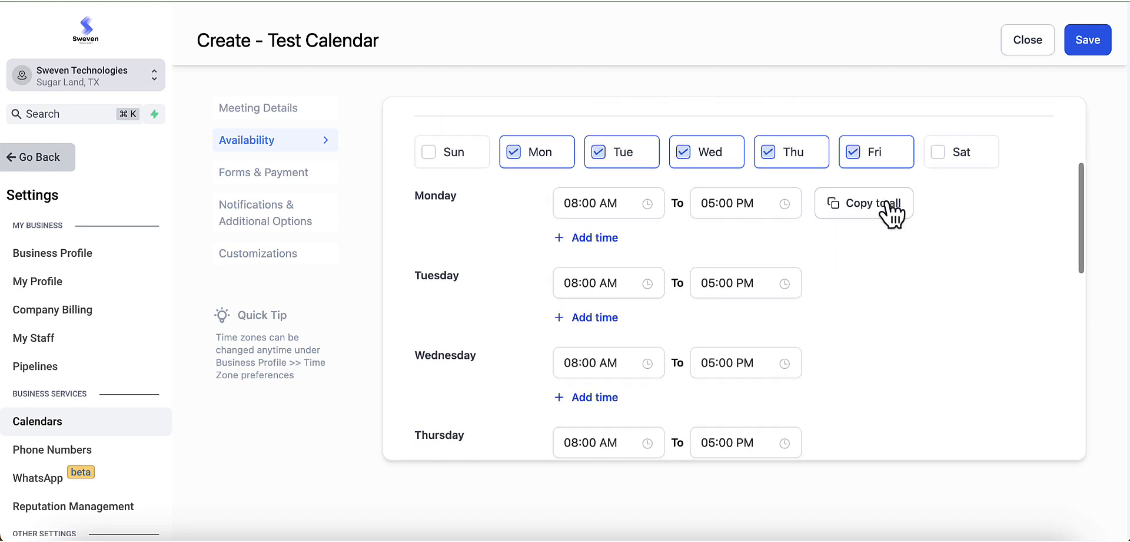
scroll(857, 390, down, 7)
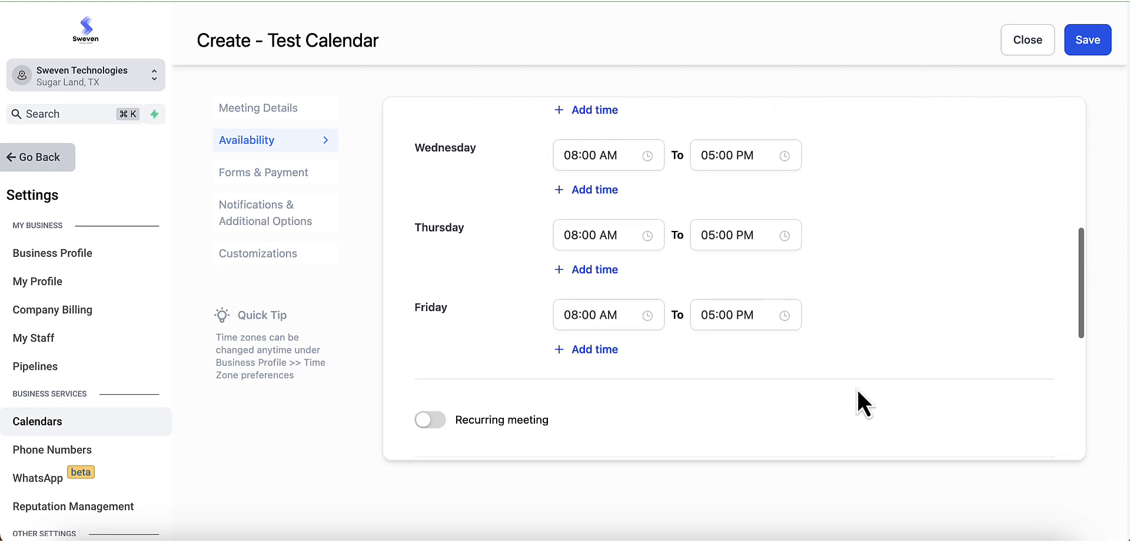
scroll(859, 392, down, 5)
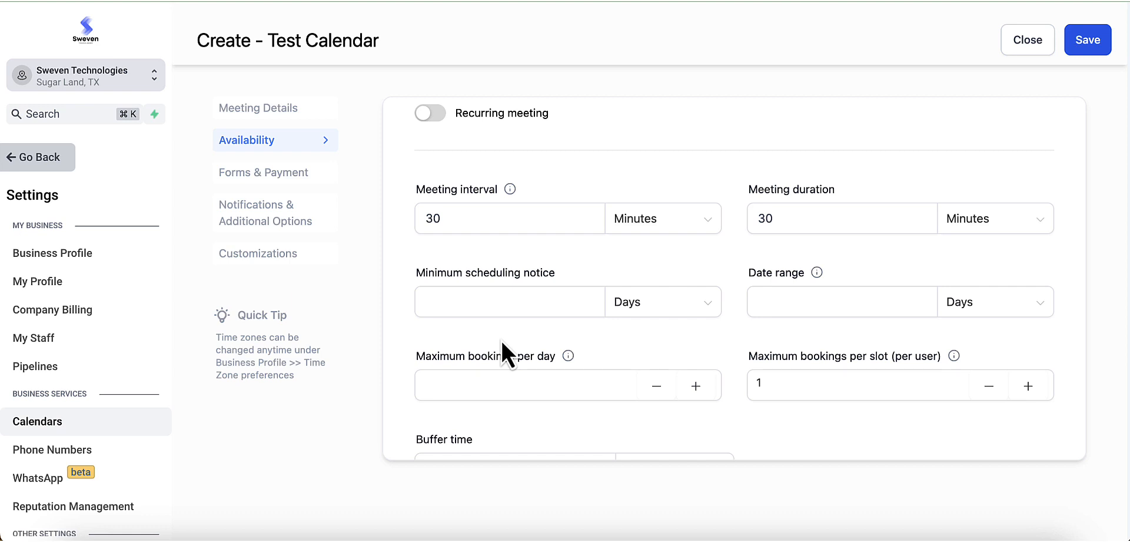
click(511, 301)
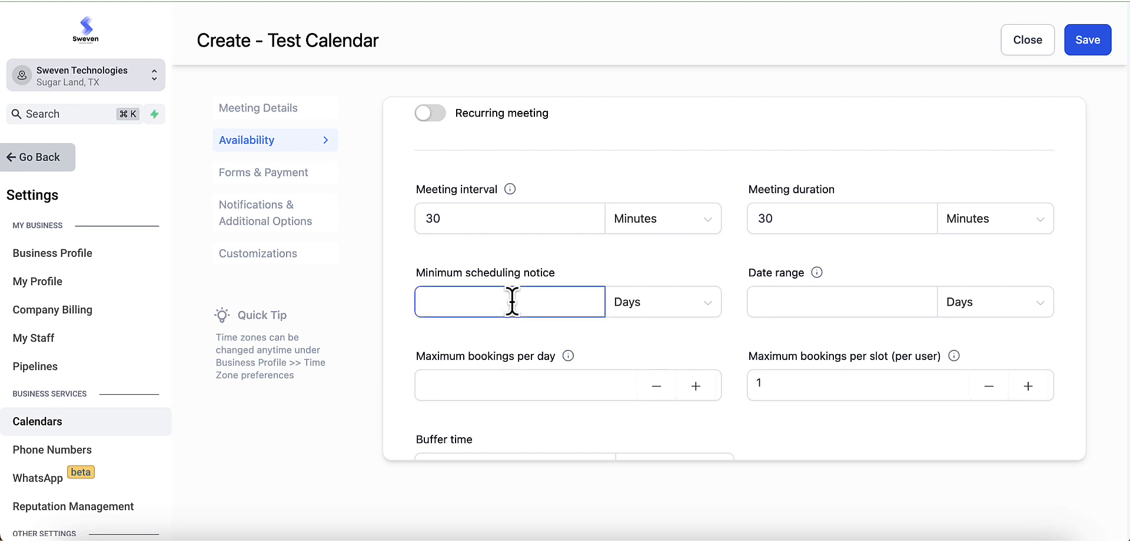
text(2)
click(662, 266)
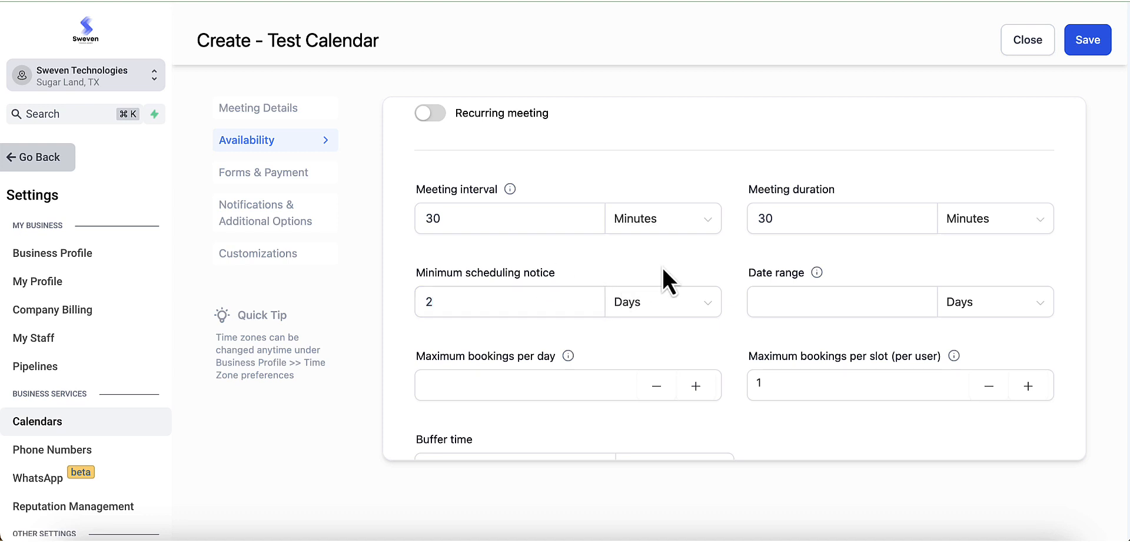
Examine the date range, maximum bookings and buffer time options of the calendar's availability.
click(792, 301)
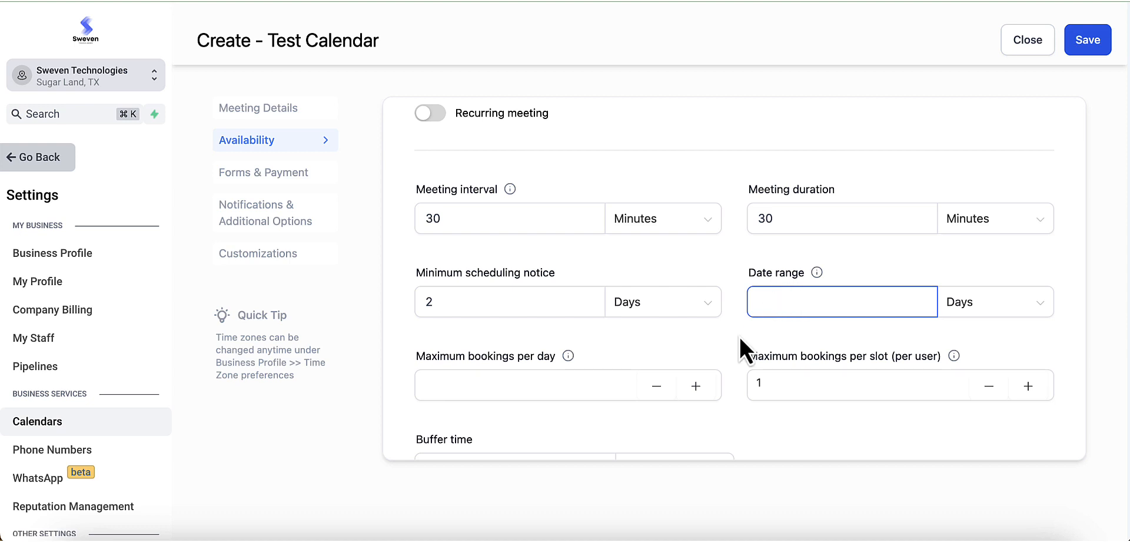
click(705, 352)
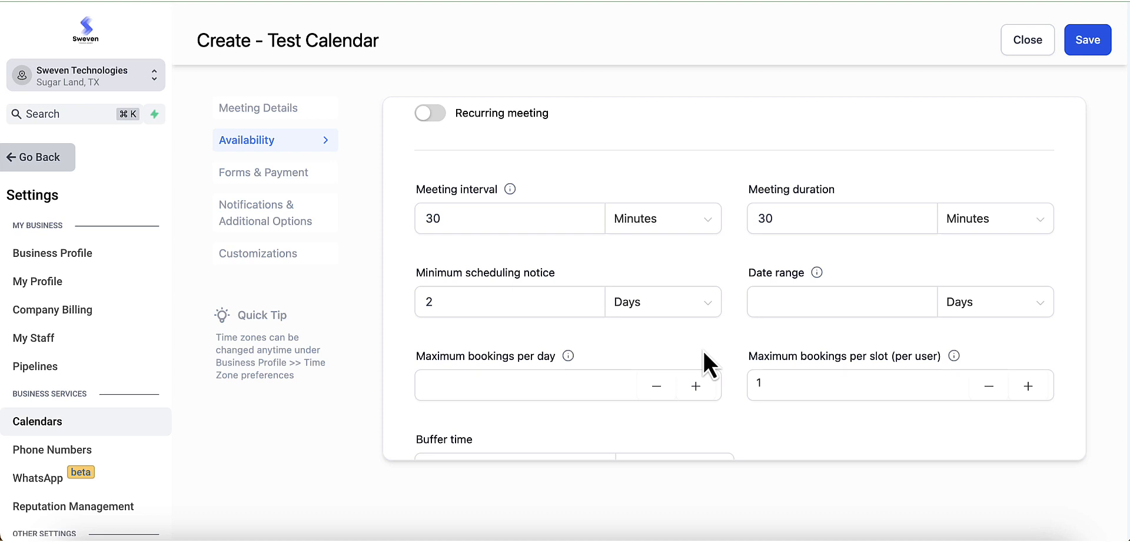
scroll(704, 351, down, 3)
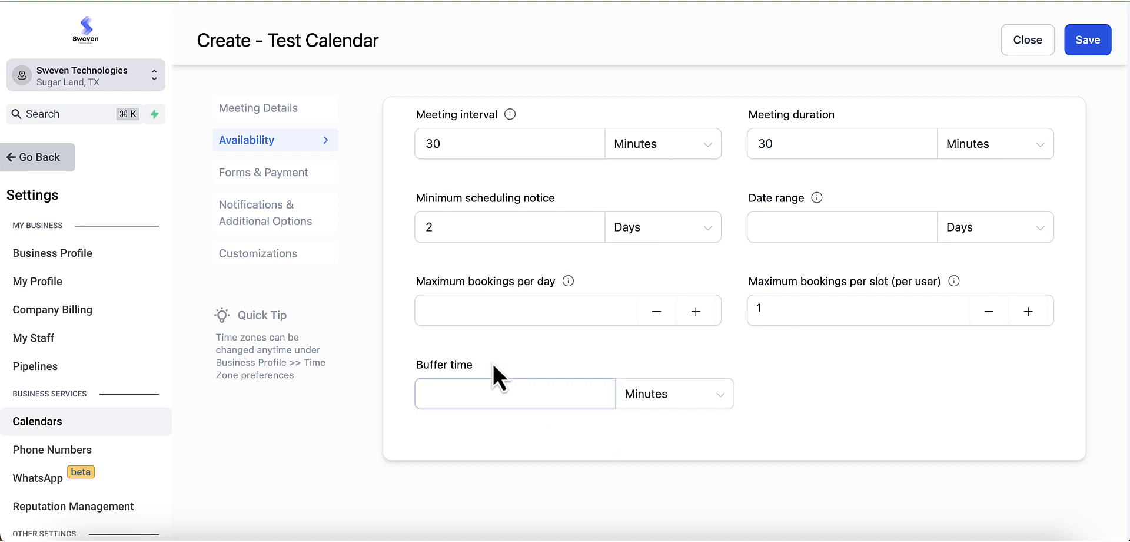
Examine the calendar's forms and payment settings, including the confirmation page, booking form and consent checkbox.
click(287, 174)
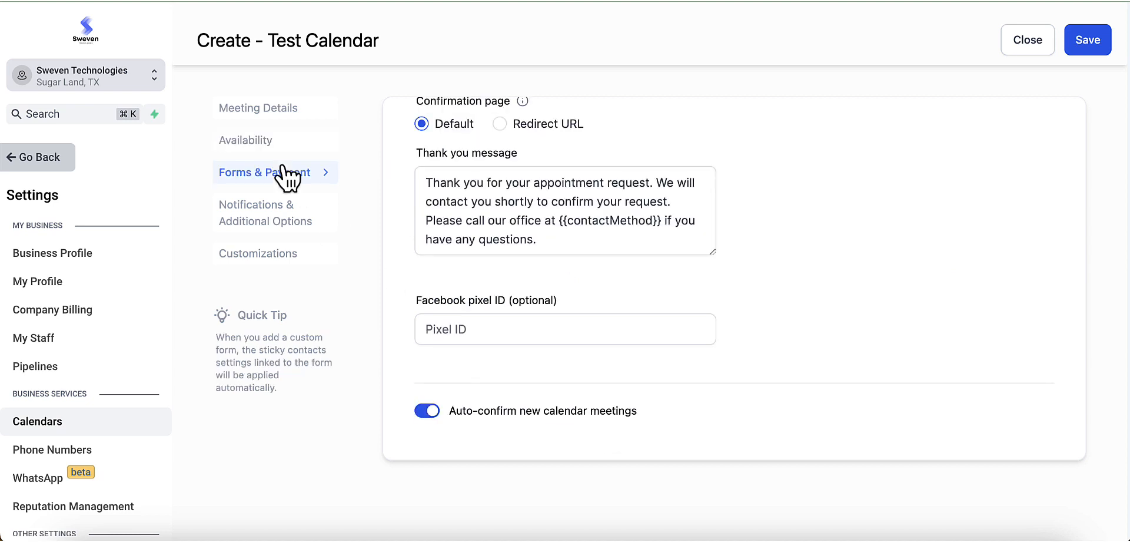
scroll(437, 171, up, 2)
scroll(436, 170, up, 6)
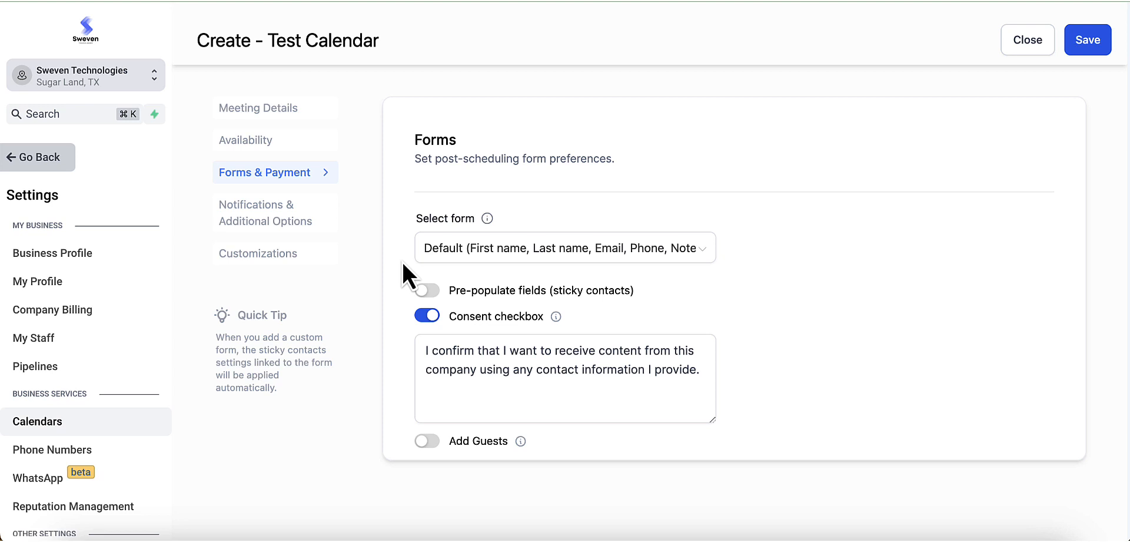
In the notification options, choose the contact, assigned user and additional emails as recipients of the acknowledgement email.
click(289, 230)
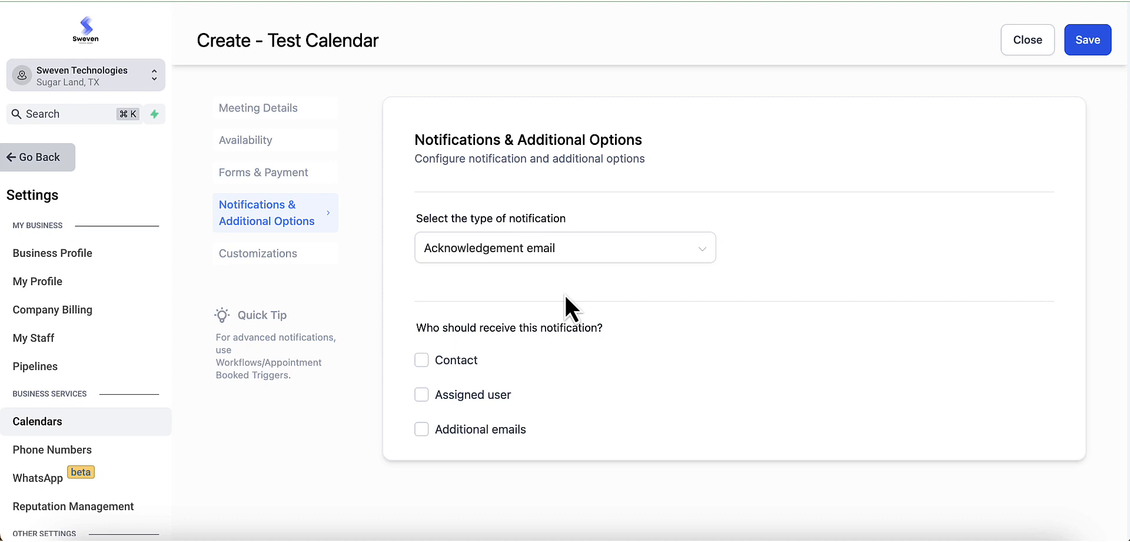
click(713, 257)
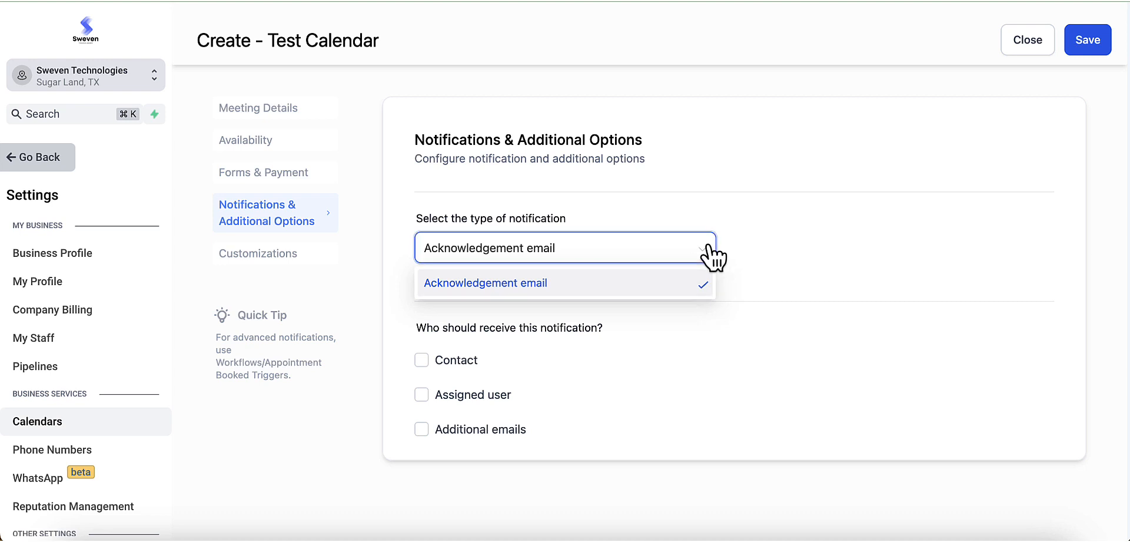
click(713, 256)
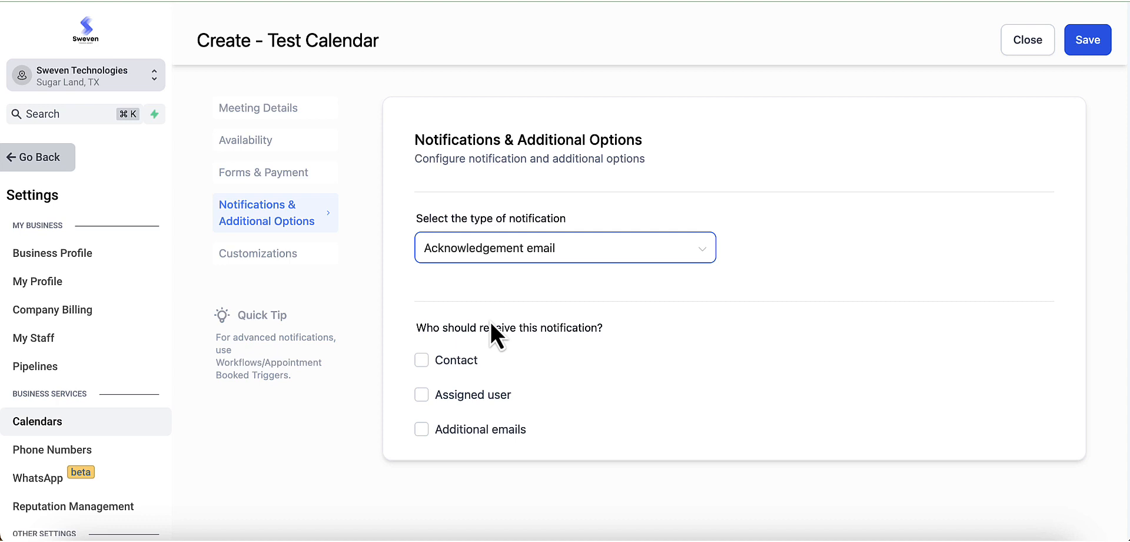
click(422, 360)
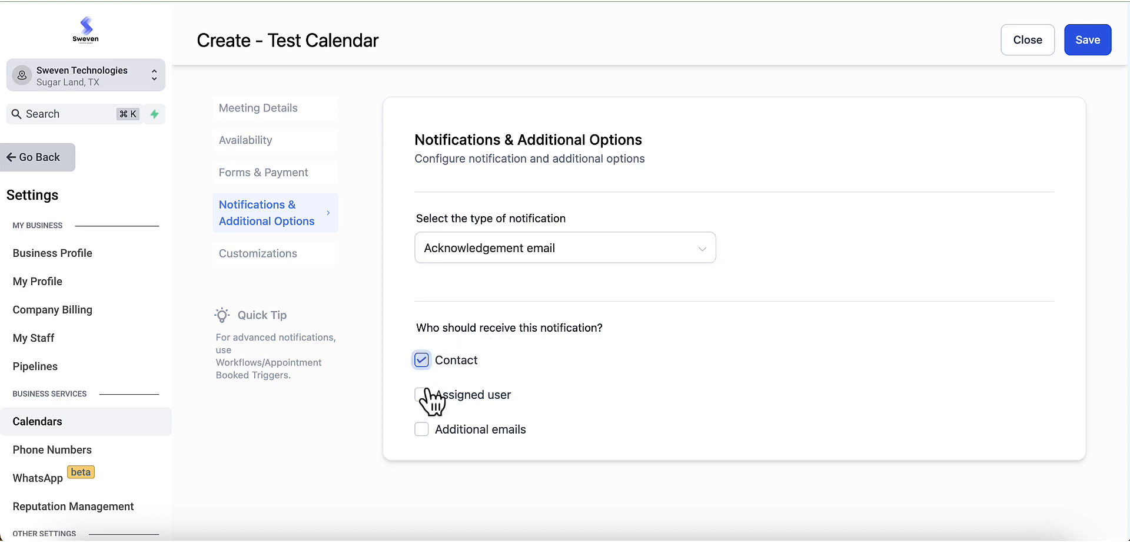
click(423, 394)
click(422, 429)
scroll(523, 417, down, 5)
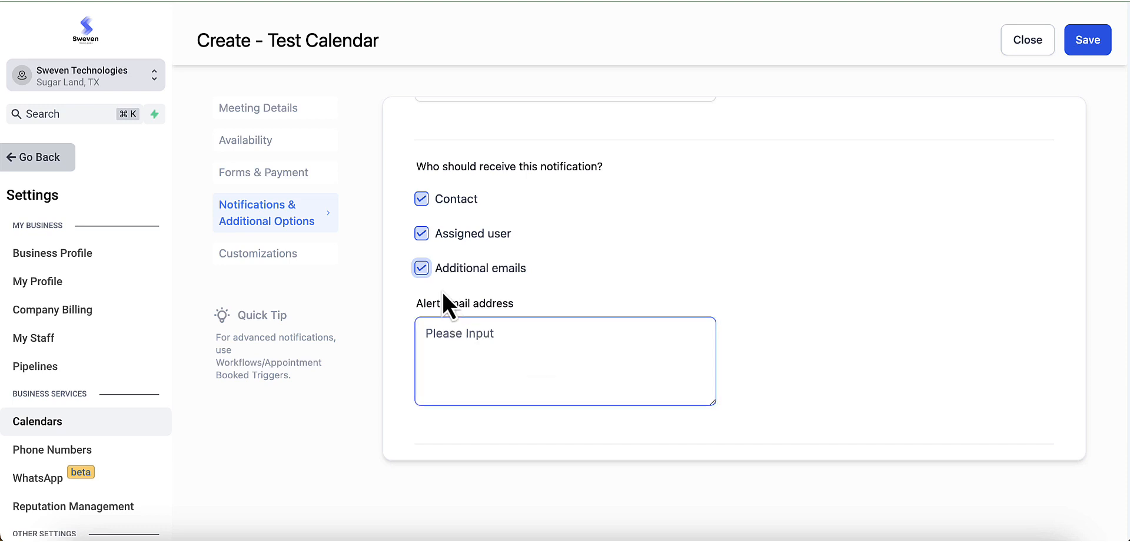
Clear the additional emails, assigned user and contact recipients of the acknowledgement email.
click(421, 267)
click(421, 277)
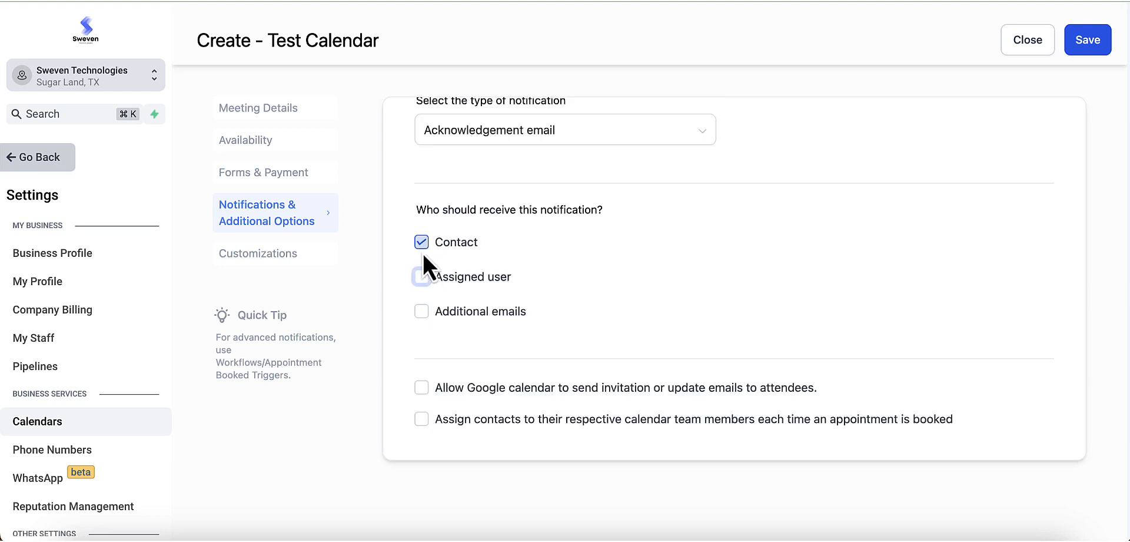
click(421, 242)
Review the calendar's customizations for cover image, widget style and custom code, and save the new calendar.
click(286, 254)
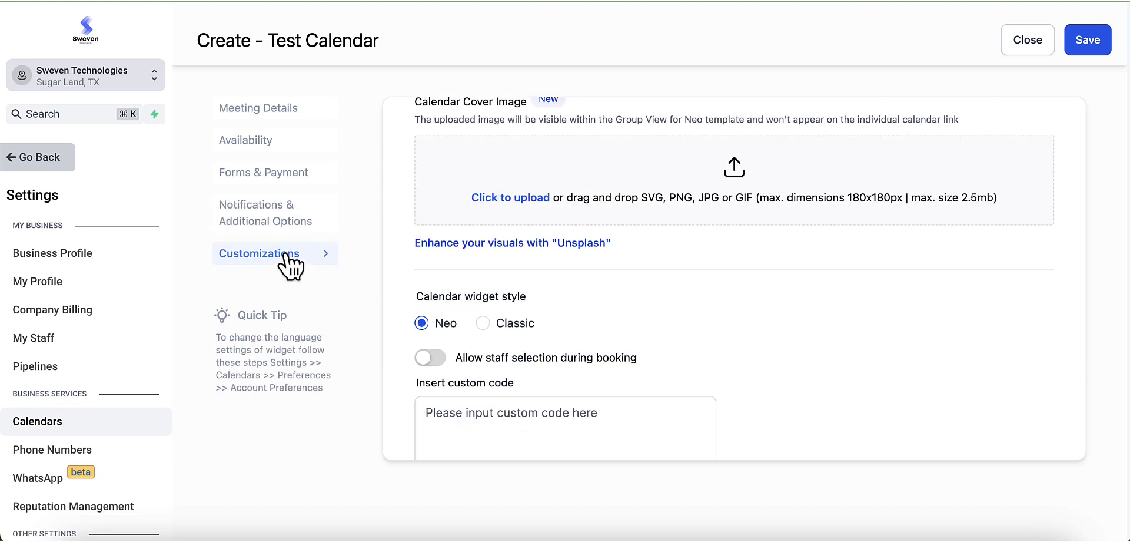
scroll(535, 284, up, 2)
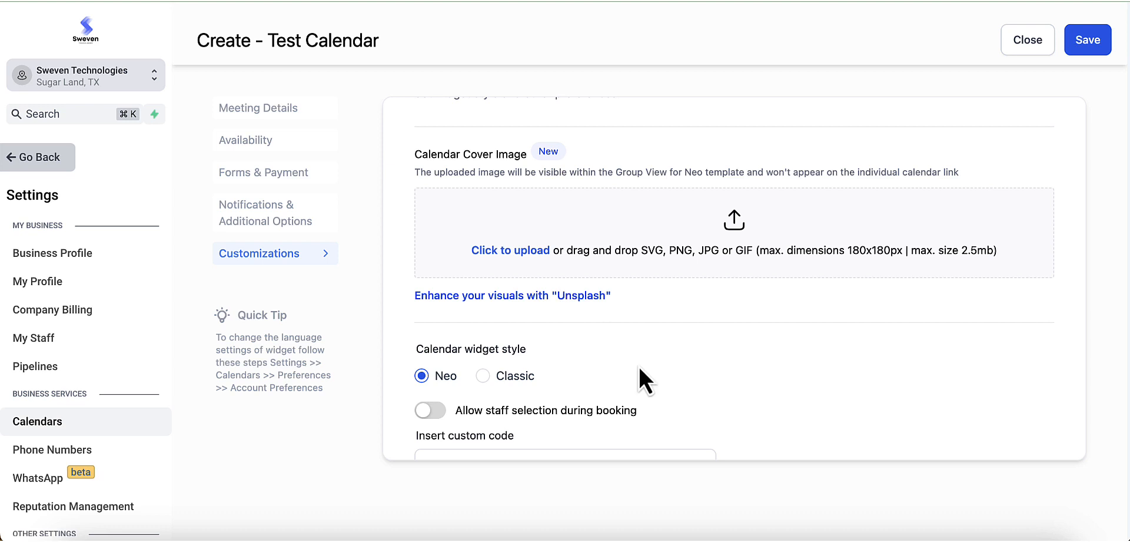
scroll(638, 365, down, 2)
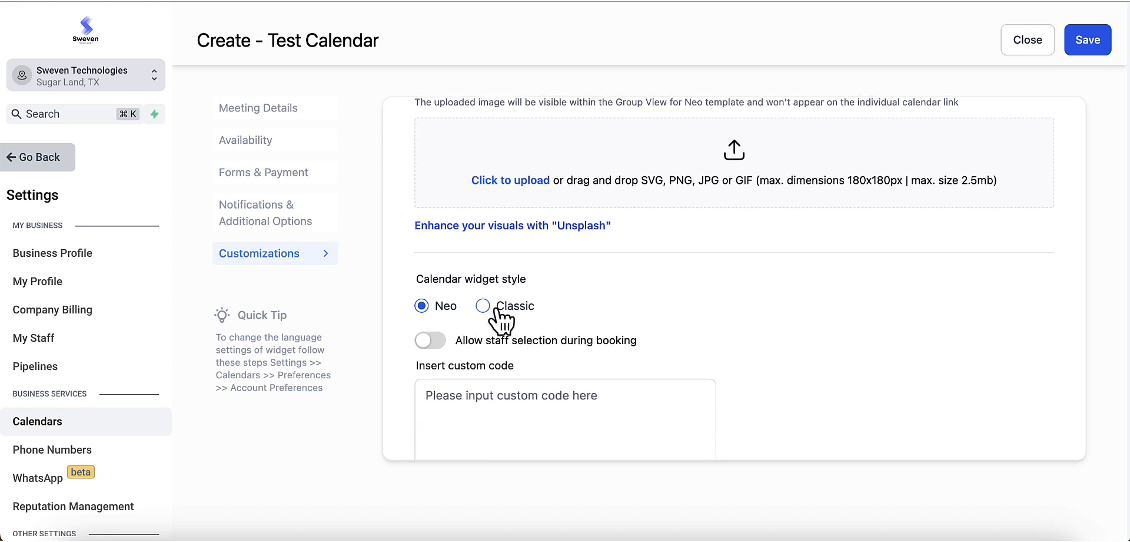
scroll(502, 321, down, 1)
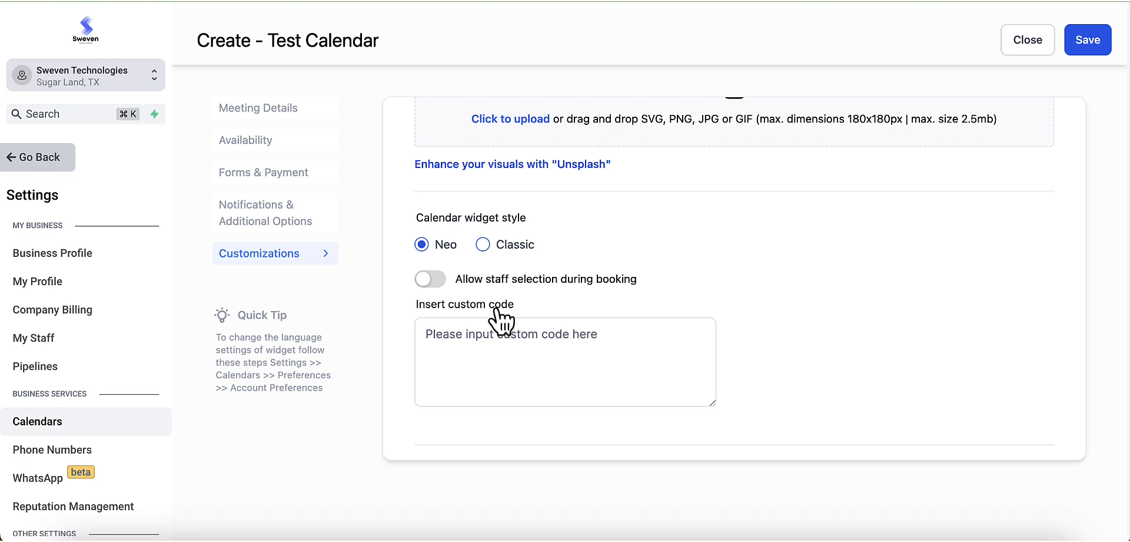
click(462, 394)
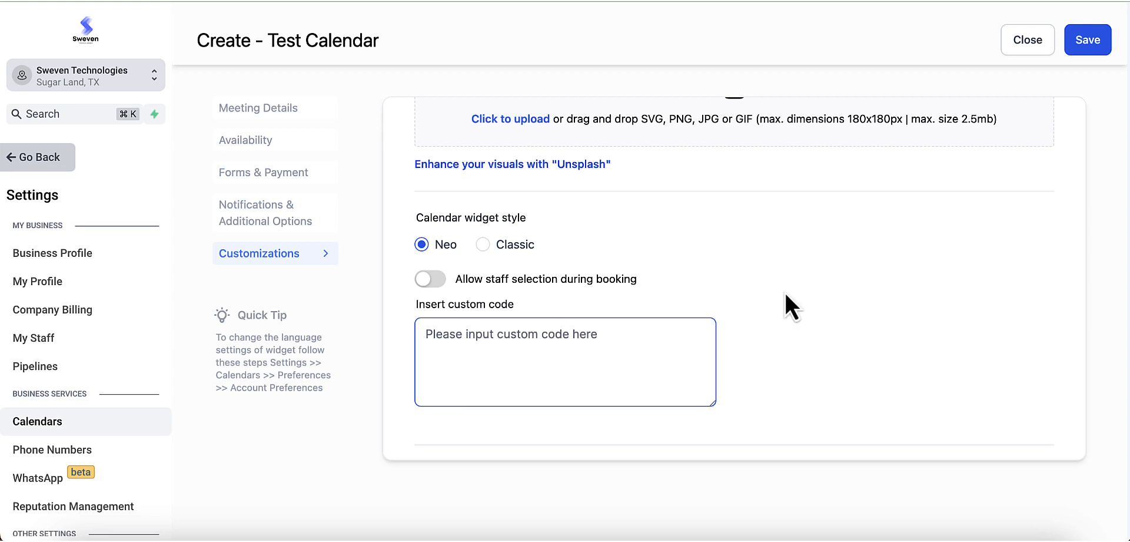
scroll(847, 282, up, 2)
scroll(845, 280, up, 1)
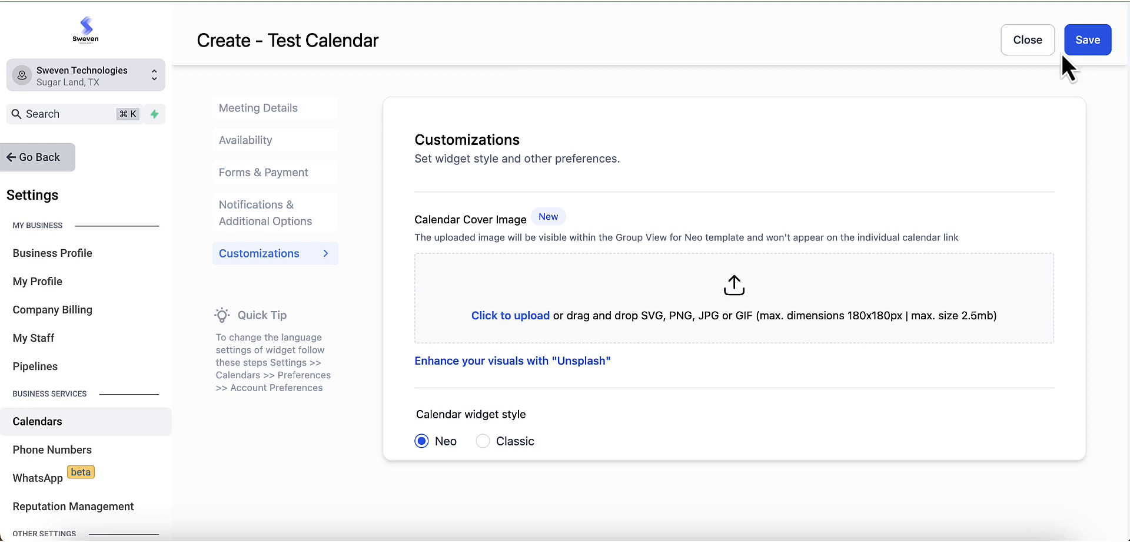
click(1039, 59)
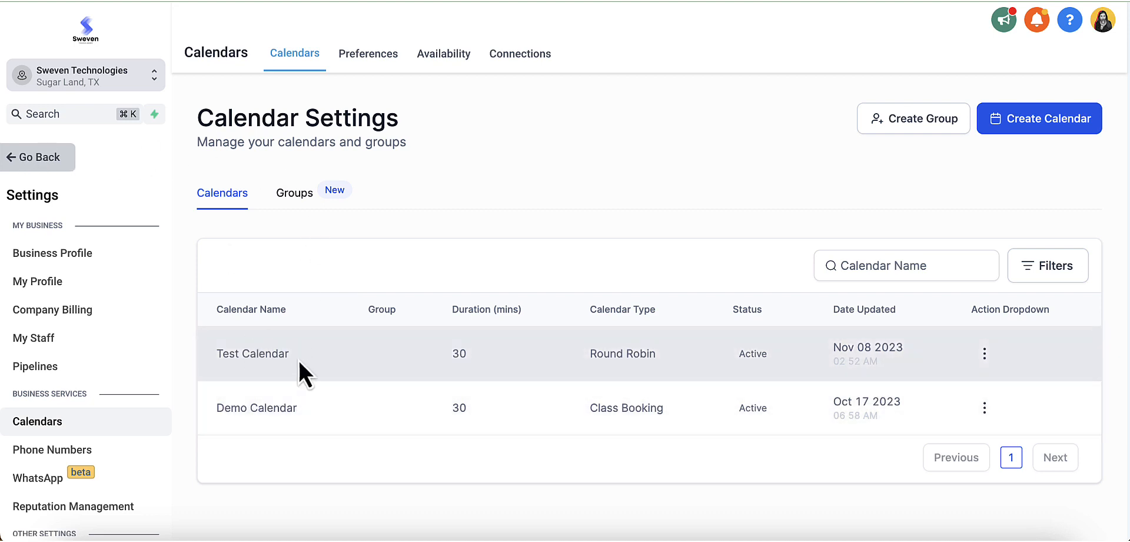
Leave the settings, return to the weekly calendar view and display only the Test Calendar.
click(41, 163)
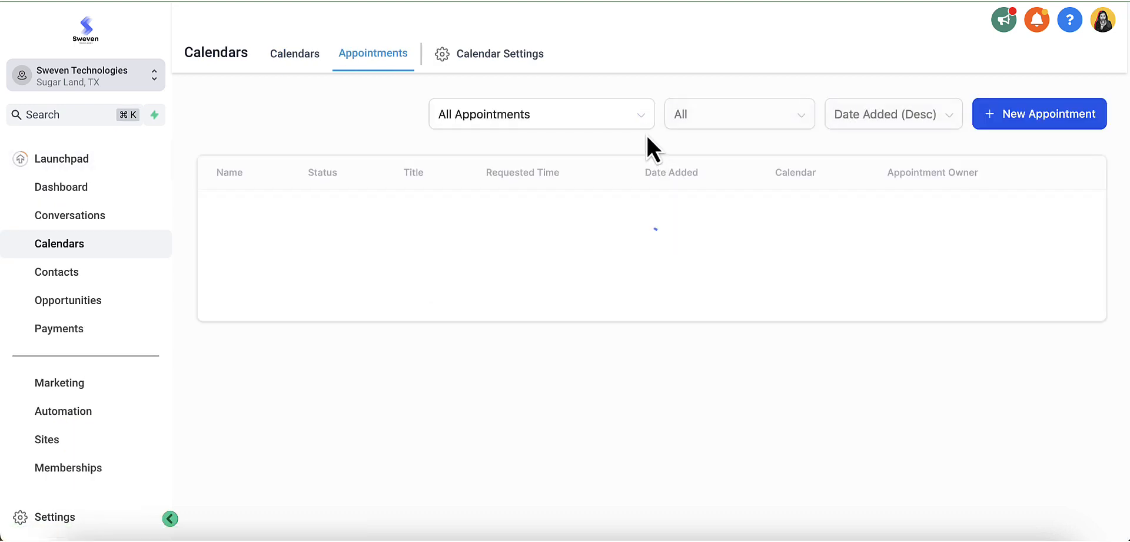
click(295, 54)
click(749, 112)
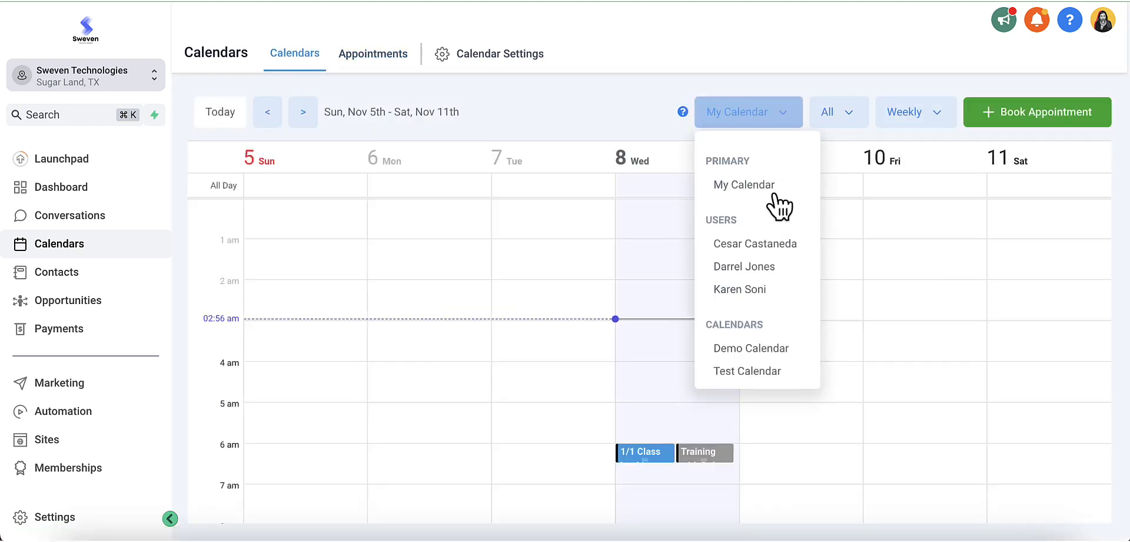
click(765, 370)
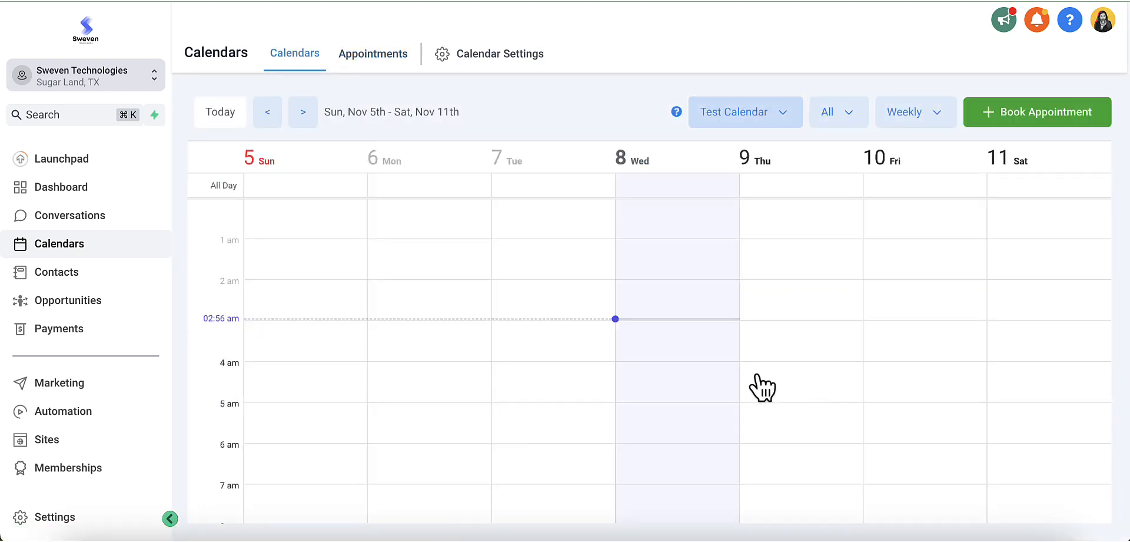